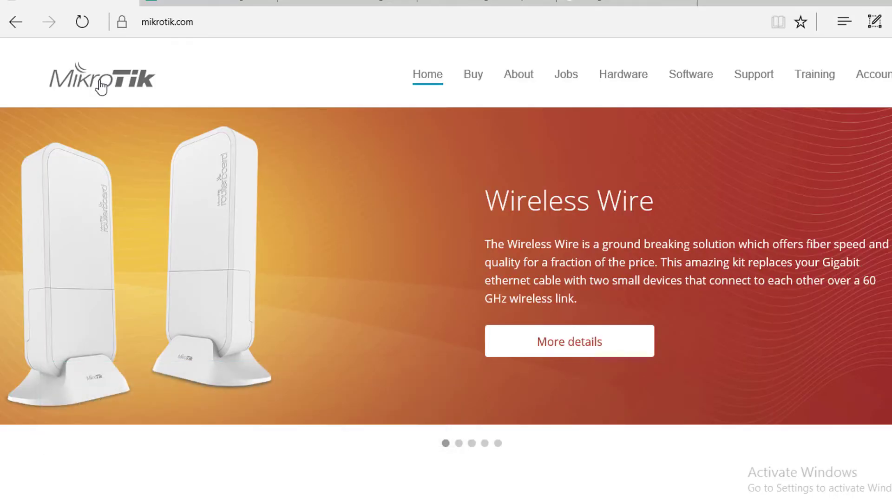
- Go to MikroTik's Software downloads page and locate the RouterOS Main and Extra package rows
{"action": "left_click", "coordinate": [685, 81]}
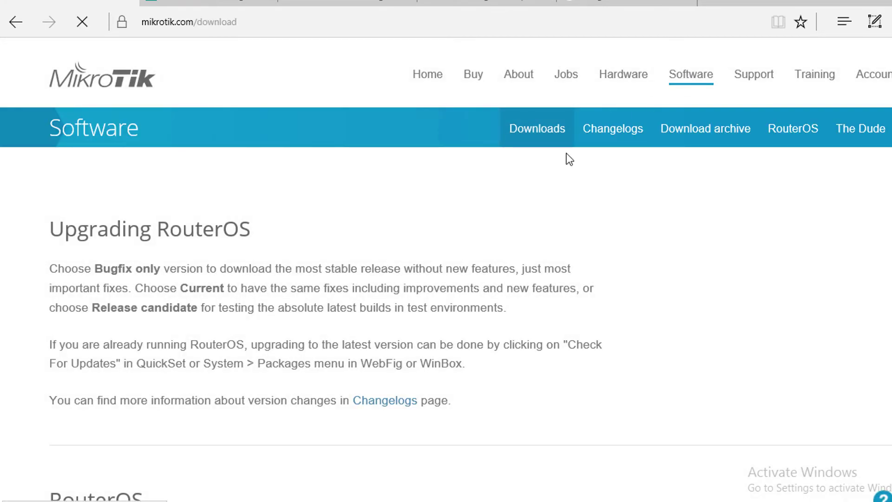
{"action": "scroll", "coordinate": [327, 268], "scroll_direction": "down", "scroll_amount": 5}
{"action": "scroll", "coordinate": [326, 268], "scroll_direction": "down", "scroll_amount": 3}
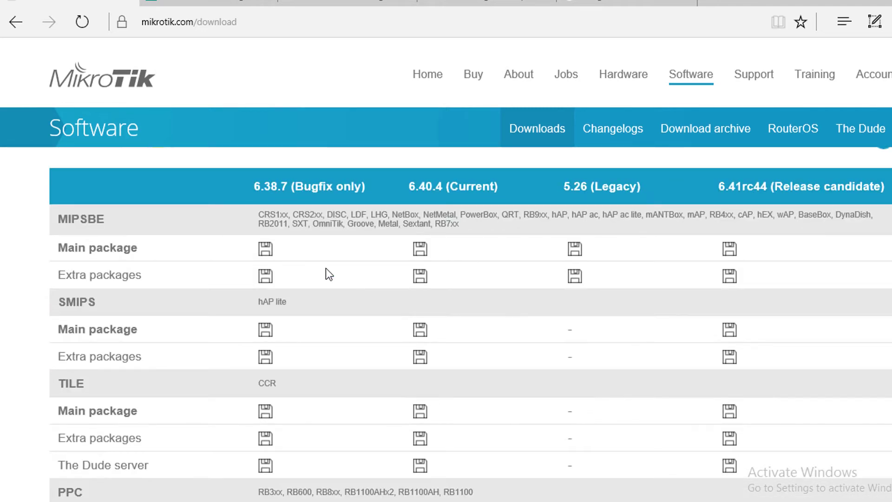
{"action": "left_click_drag", "start_coordinate": [58, 250], "coordinate": [187, 258]}
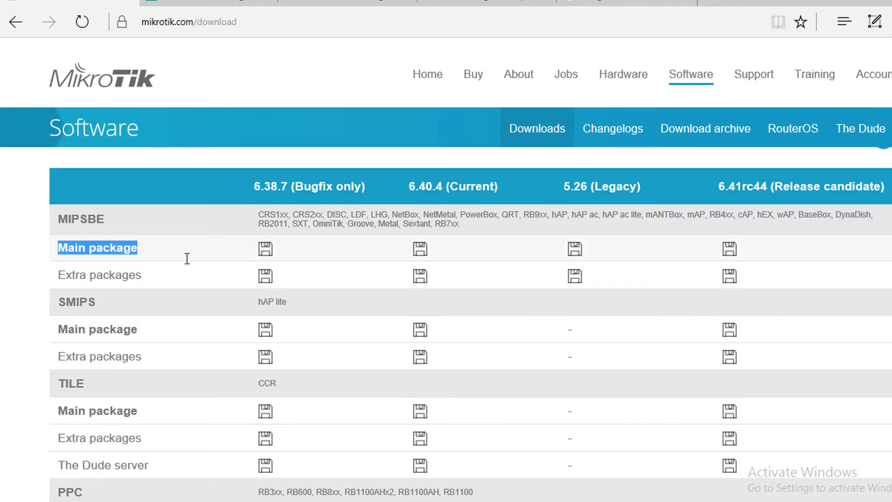
{"action": "left_click_drag", "start_coordinate": [53, 273], "coordinate": [144, 285]}
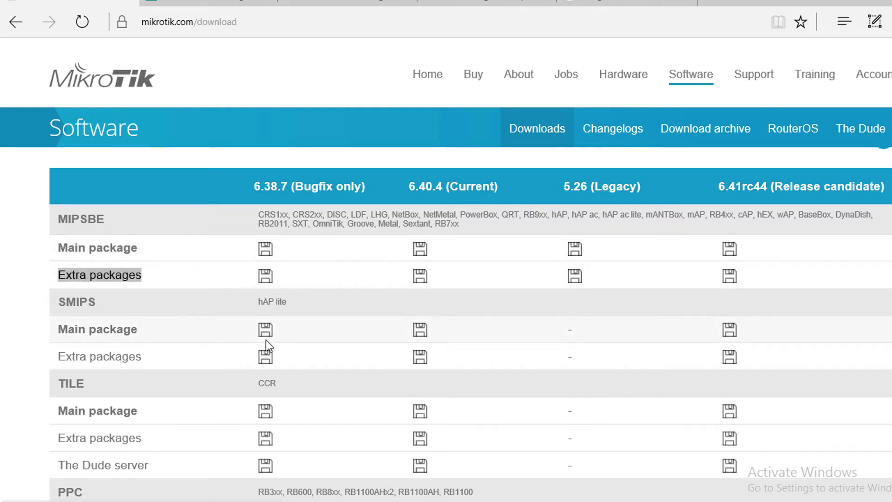
- Find the TILE column covering CCR routers for the 6.40.4 (Current) extra packages
{"action": "scroll", "coordinate": [199, 364], "scroll_direction": "down", "scroll_amount": 5}
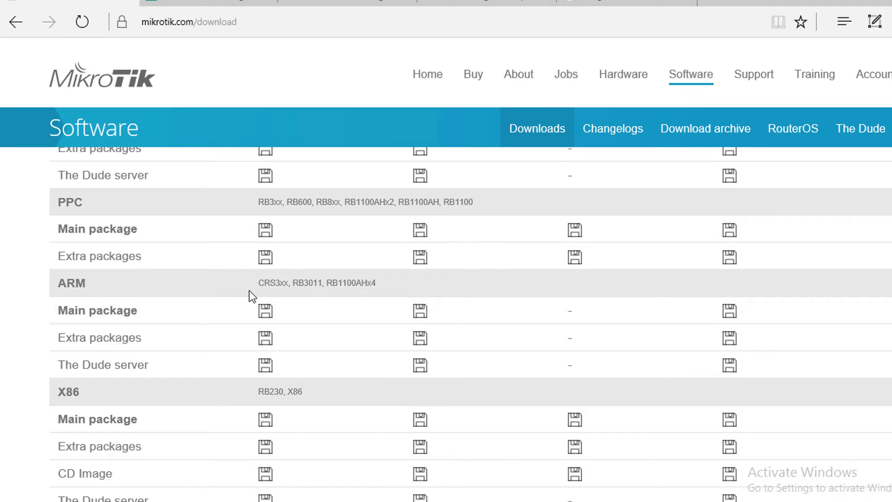
{"action": "left_click_drag", "start_coordinate": [257, 282], "coordinate": [376, 284]}
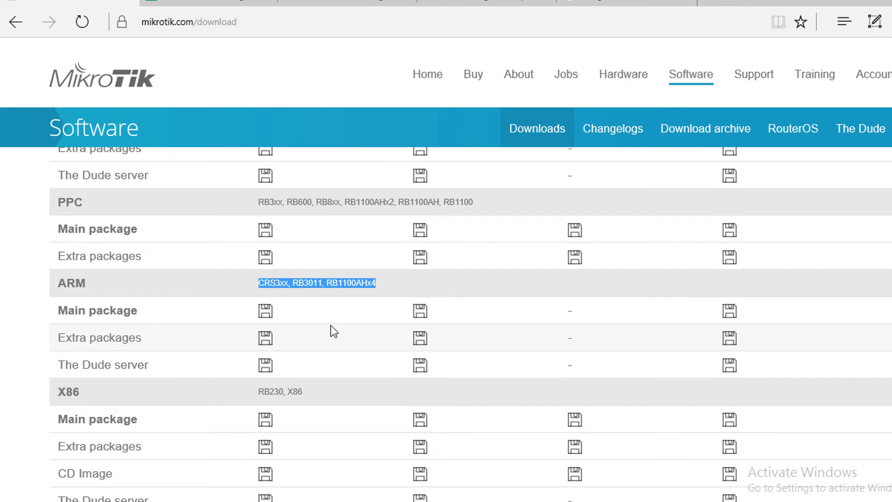
{"action": "scroll", "coordinate": [331, 326], "scroll_direction": "up", "scroll_amount": 3}
{"action": "double_click", "coordinate": [266, 238]}
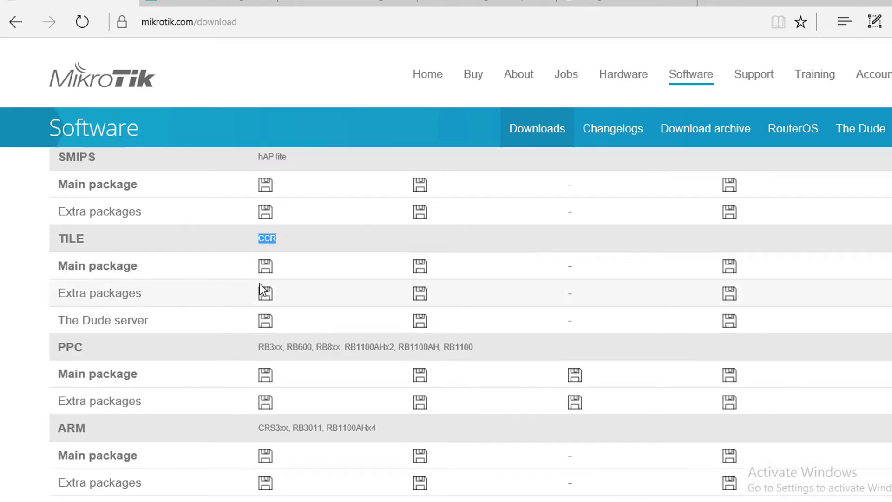
{"action": "scroll", "coordinate": [425, 302], "scroll_direction": "up", "scroll_amount": 3}
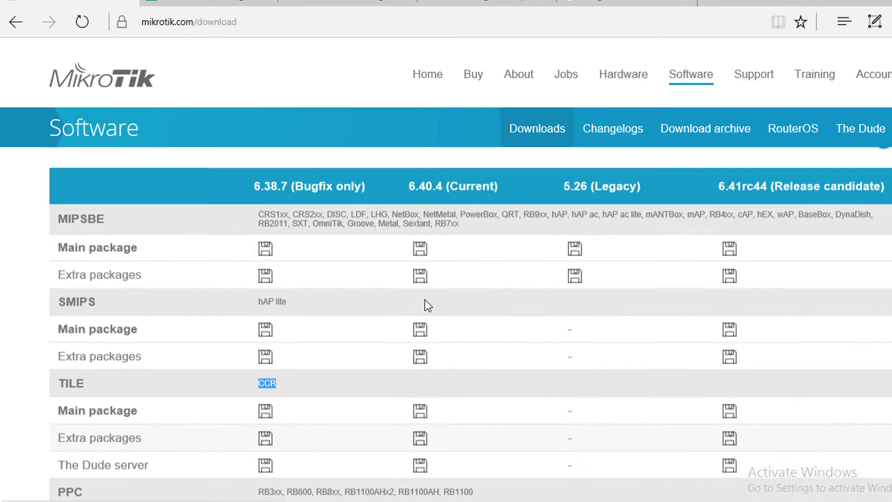
{"action": "scroll", "coordinate": [421, 335], "scroll_direction": "up", "scroll_amount": 2}
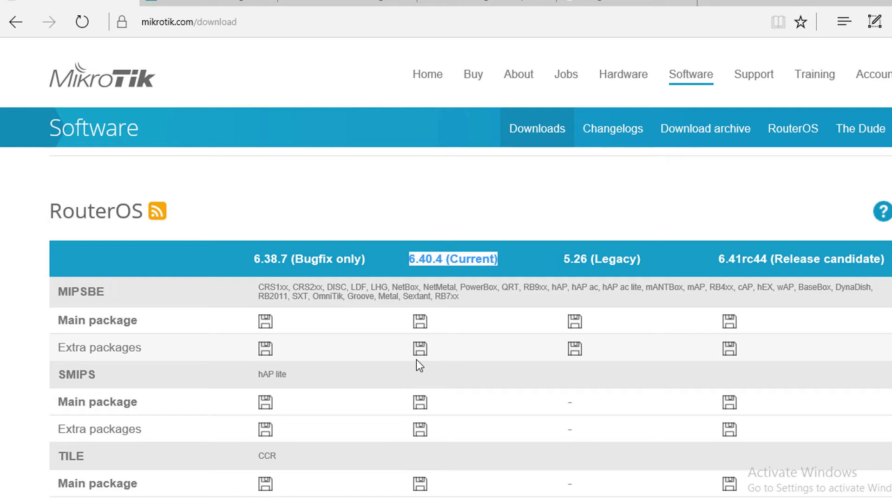
{"action": "scroll", "coordinate": [319, 384], "scroll_direction": "down", "scroll_amount": 2}
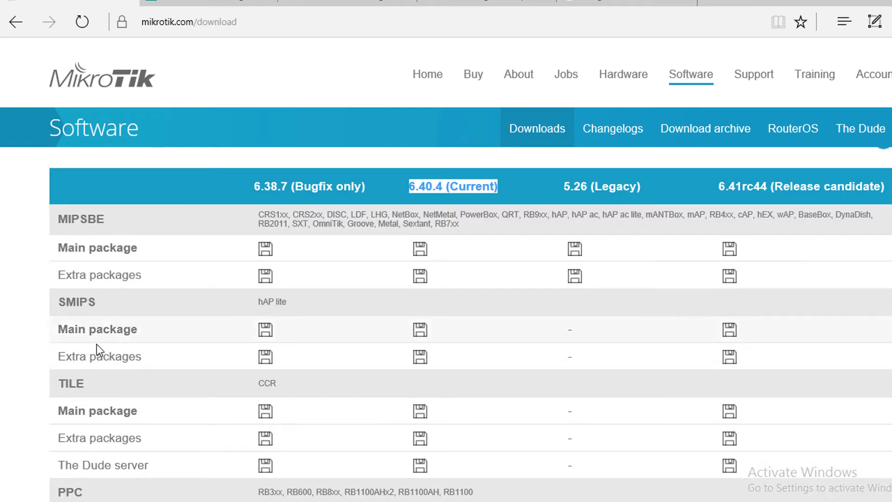
{"action": "scroll", "coordinate": [302, 387], "scroll_direction": "down", "scroll_amount": 2}
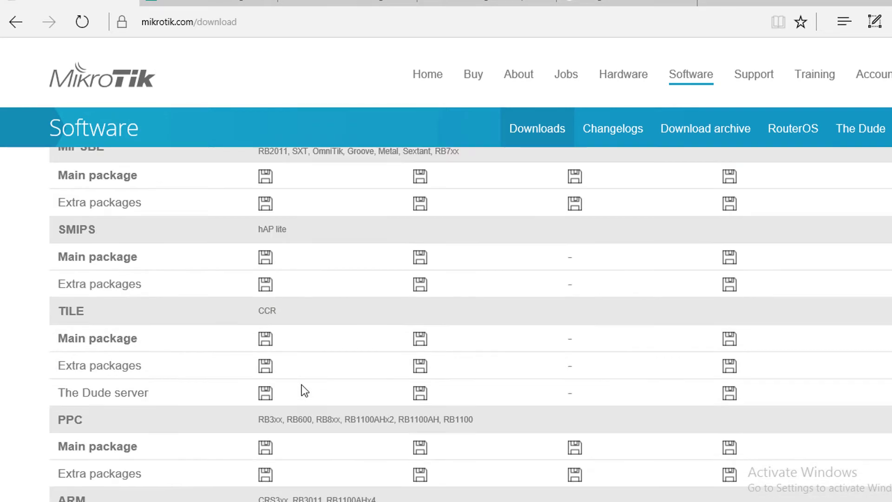
- Download the TILE 6.40.4 extra packages and extract all_packages-tile-6.40.4.zip into its own folder
{"action": "left_click", "coordinate": [419, 367]}
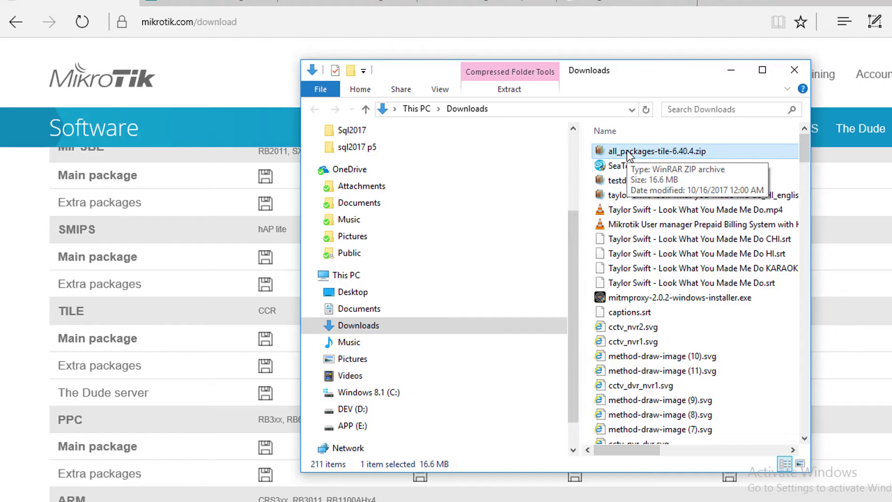
{"action": "right_click", "coordinate": [606, 151]}
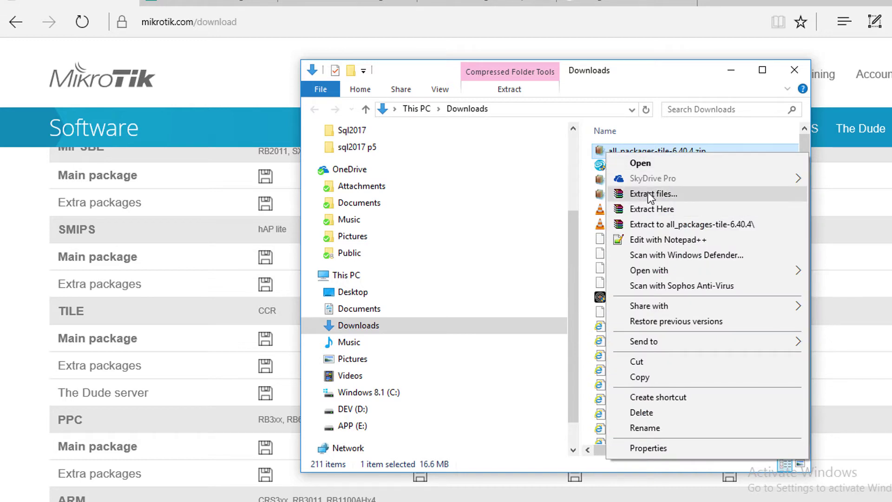
{"action": "left_click", "coordinate": [648, 223]}
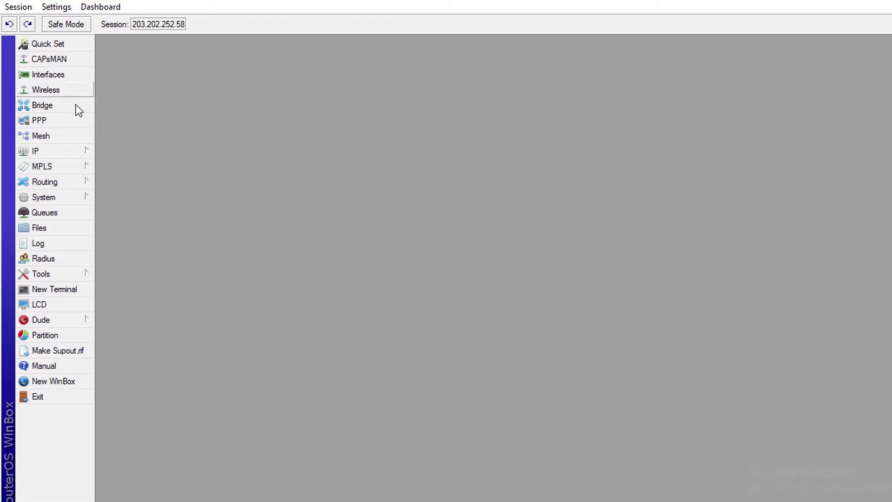
- Upload user-manager-6.40.4-tile.npk from Explorer into the router's WinBox Files list
{"action": "left_click", "coordinate": [45, 230]}
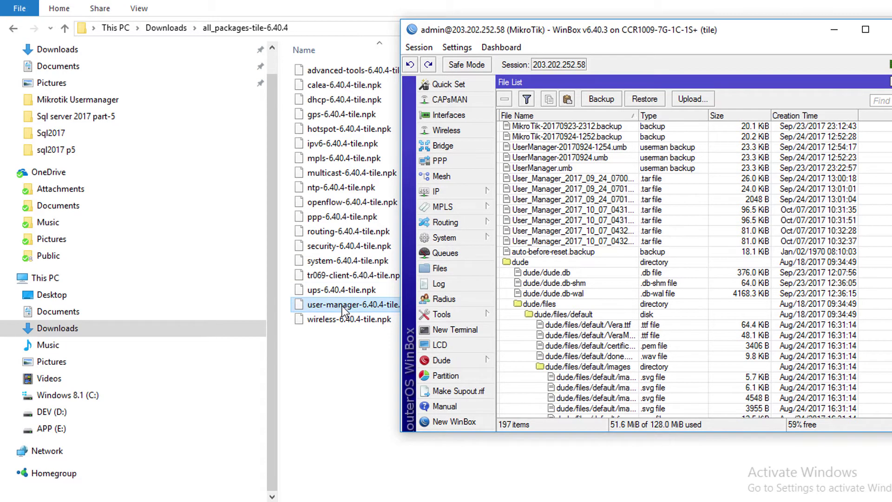
{"action": "left_click_drag", "start_coordinate": [341, 306], "coordinate": [545, 253]}
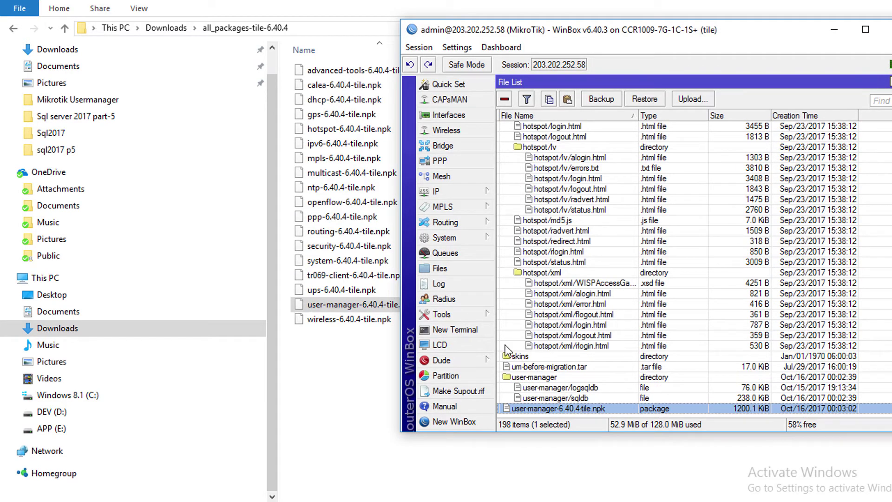
{"action": "left_click", "coordinate": [463, 246]}
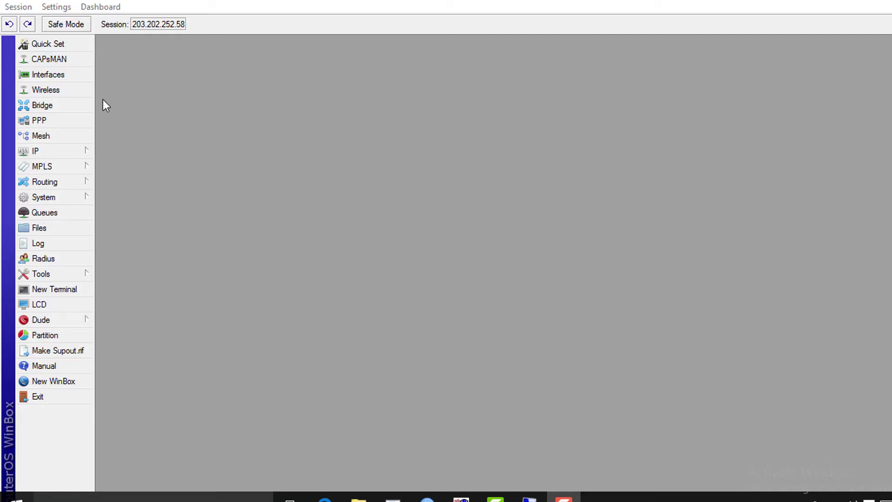
{"action": "left_click", "coordinate": [61, 78]}
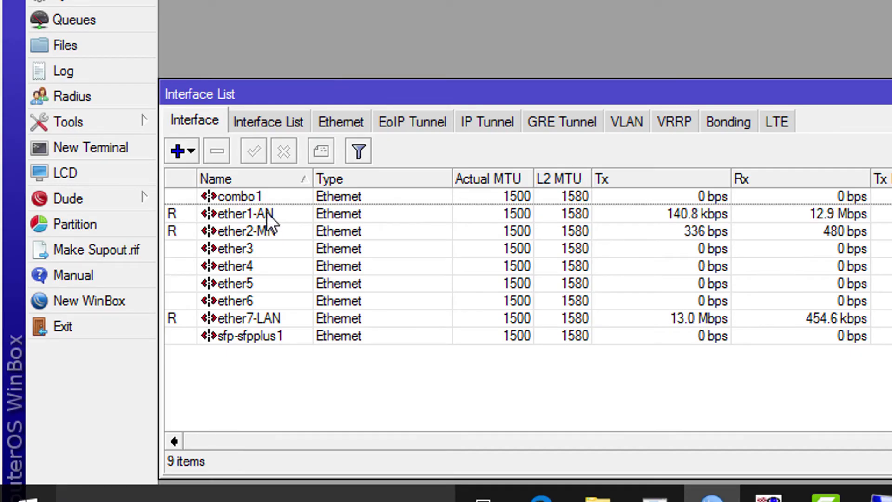
{"action": "left_click", "coordinate": [266, 212]}
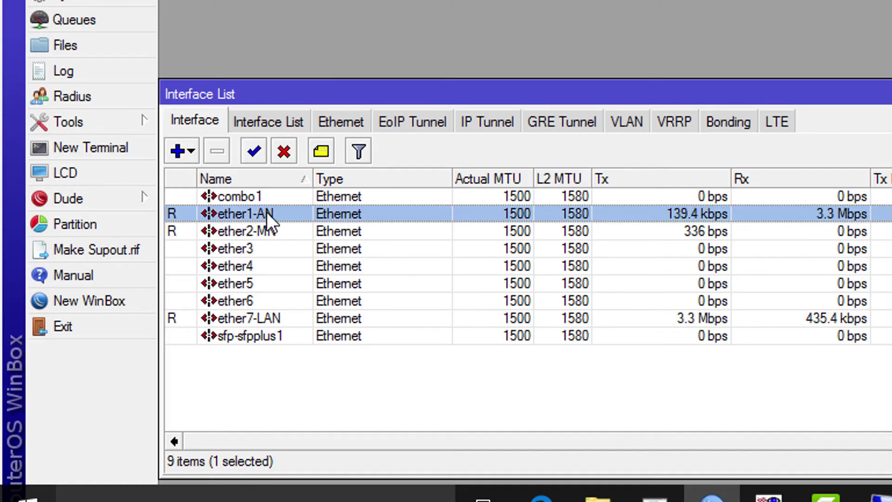
{"action": "left_click", "coordinate": [252, 232]}
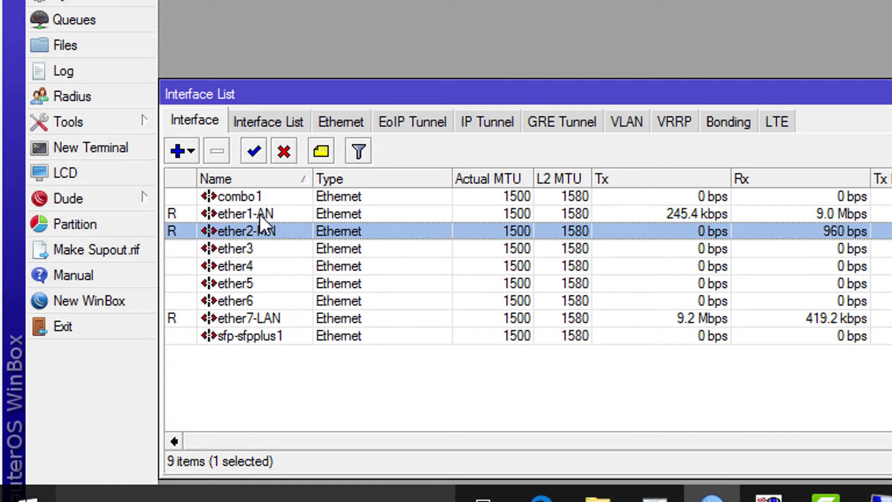
{"action": "left_click", "coordinate": [242, 321]}
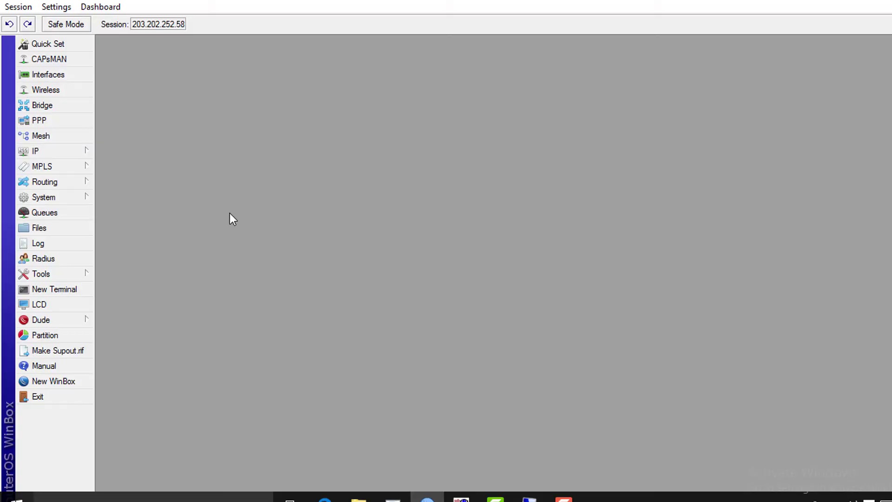
- Open the M_hotspot server on ether7-LAN from the IP > Hotspot Servers list
{"action": "left_click", "coordinate": [35, 151]}
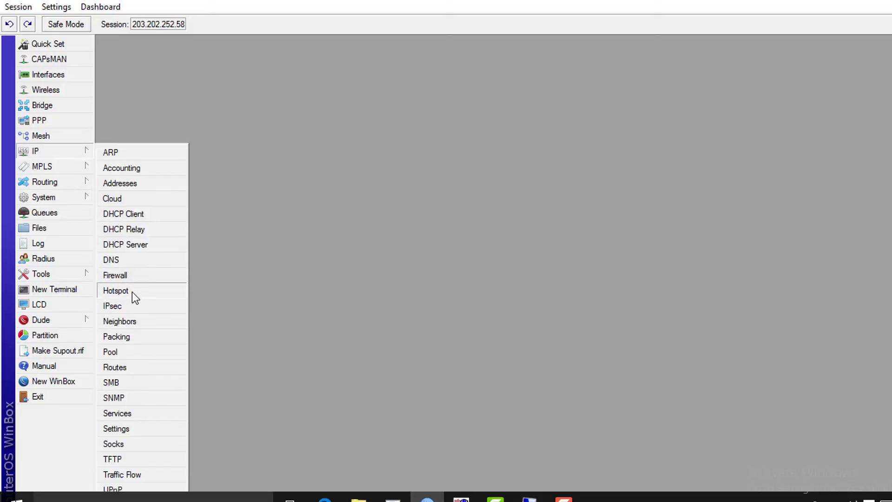
{"action": "left_click", "coordinate": [132, 291]}
{"action": "left_click", "coordinate": [302, 182]}
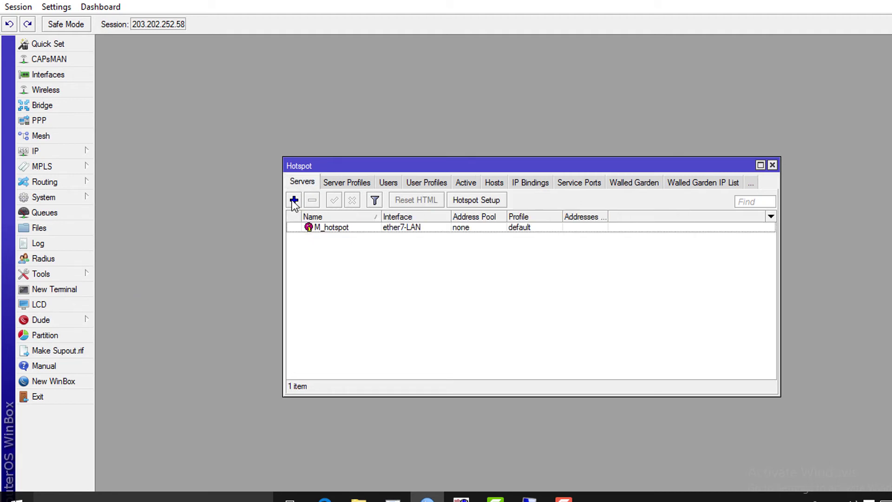
{"action": "left_click", "coordinate": [293, 200]}
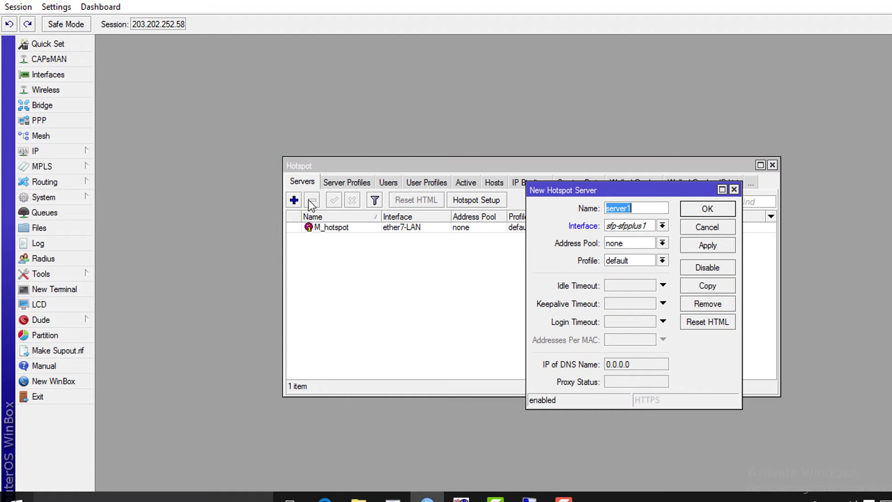
{"action": "left_click", "coordinate": [706, 227]}
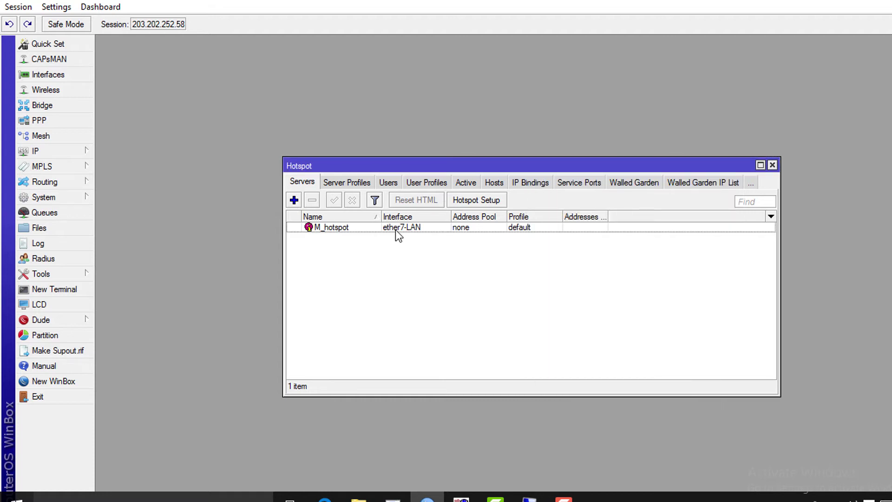
{"action": "double_click", "coordinate": [332, 227]}
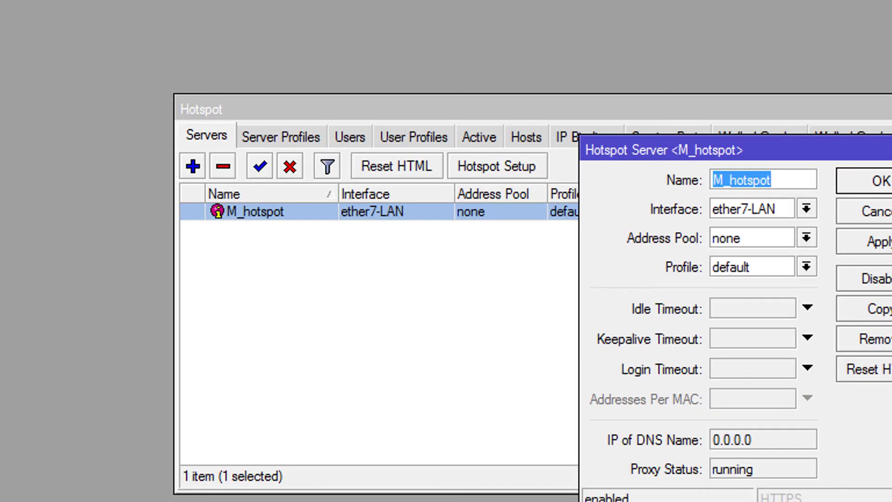
- Enable HTTP CHAP login and Use RADIUS on the default hotspot server profile
{"action": "left_click", "coordinate": [862, 181]}
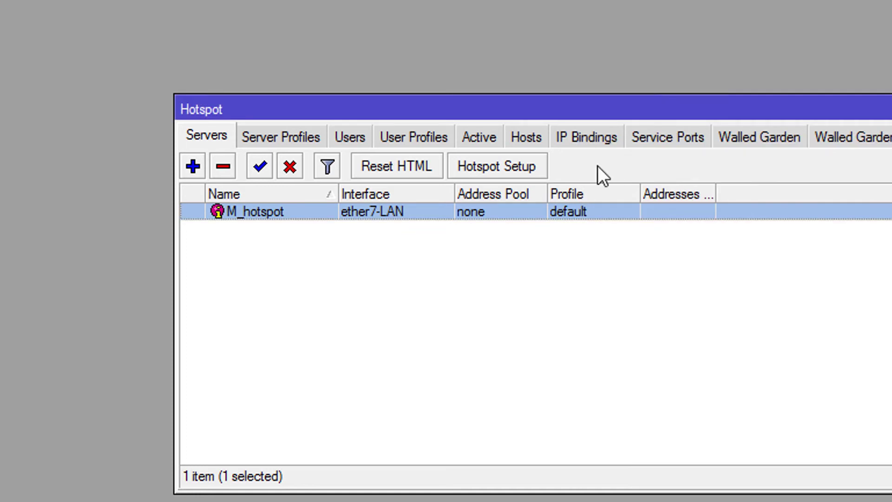
{"action": "left_click", "coordinate": [267, 141]}
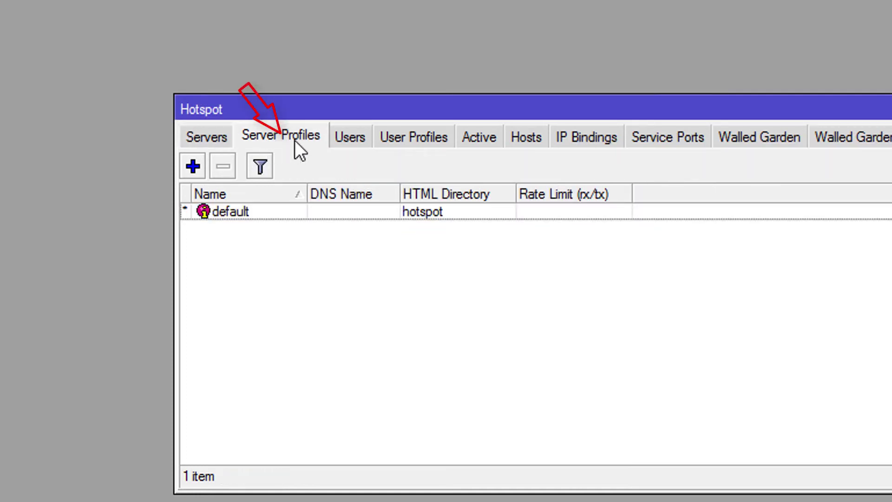
{"action": "double_click", "coordinate": [214, 217]}
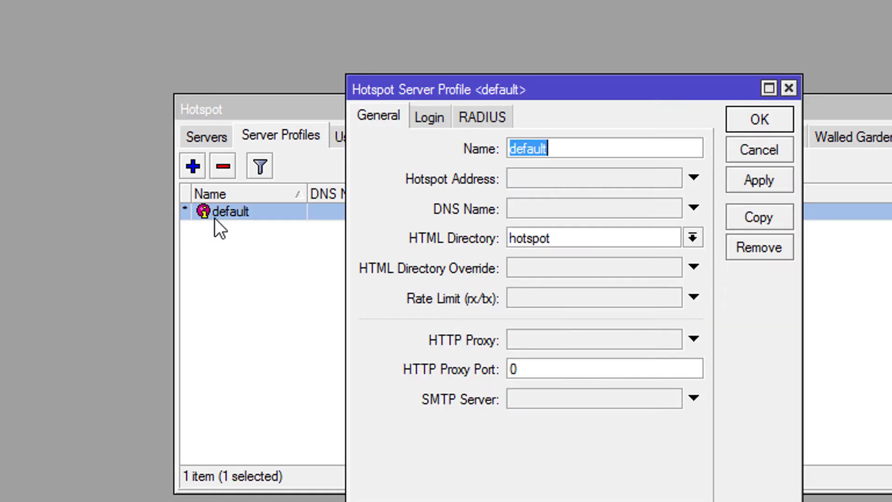
{"action": "left_click", "coordinate": [421, 118]}
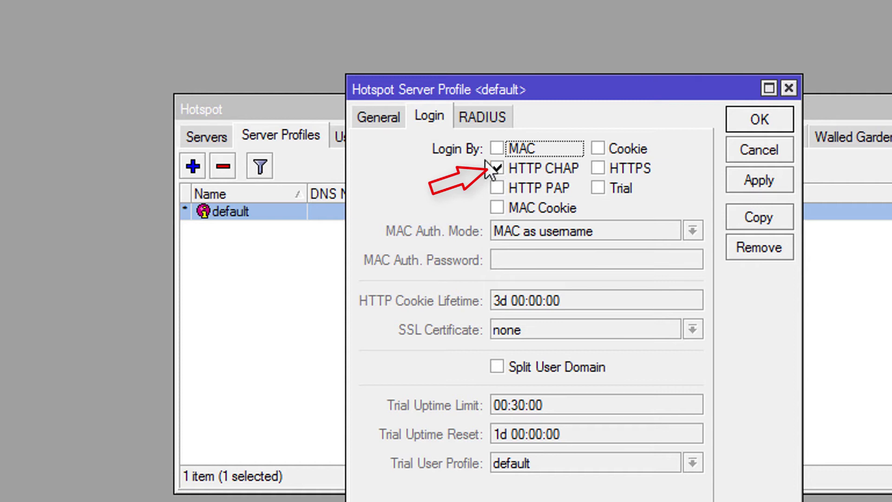
{"action": "left_click", "coordinate": [481, 116]}
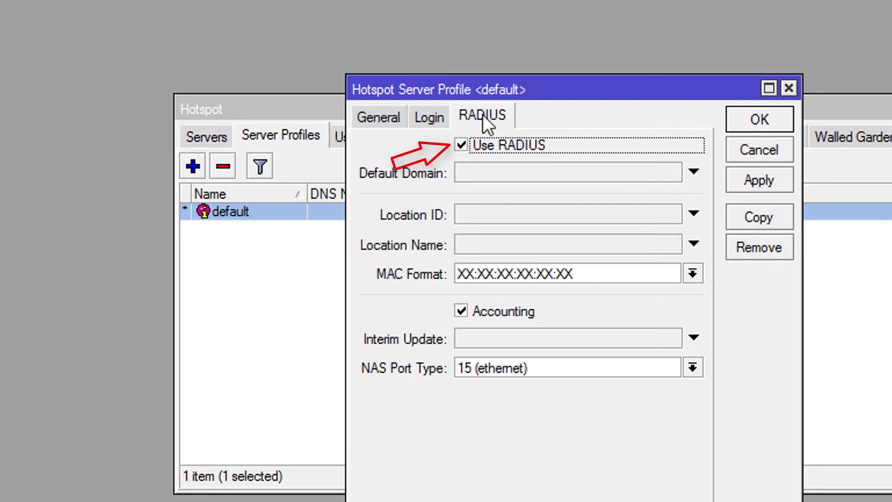
{"action": "left_click", "coordinate": [771, 120]}
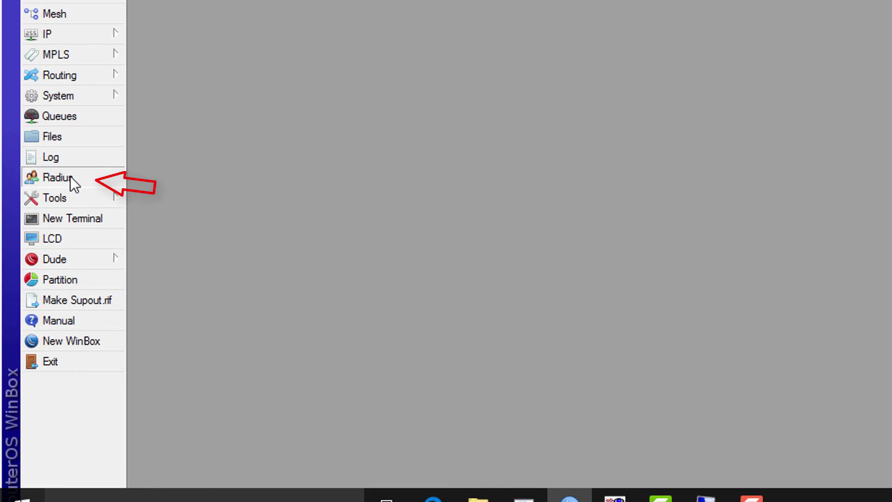
- Check the hotspot RADIUS entry's address 127.0.0.1 and its shared secret, then confirm it
{"action": "left_click", "coordinate": [71, 177]}
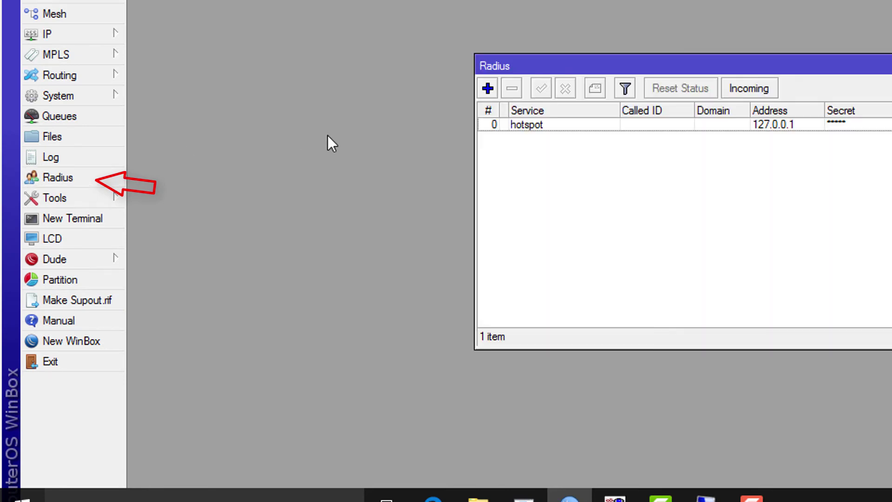
{"action": "double_click", "coordinate": [520, 124]}
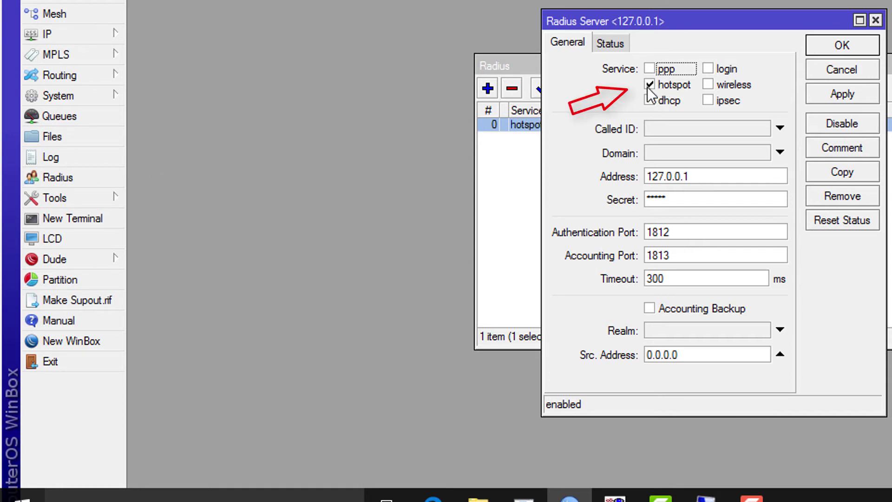
{"action": "double_click", "coordinate": [702, 181]}
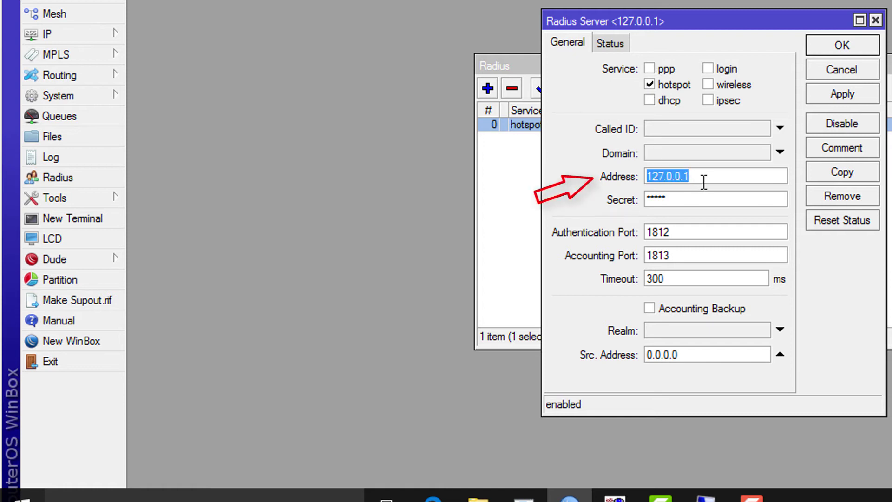
{"action": "double_click", "coordinate": [690, 199]}
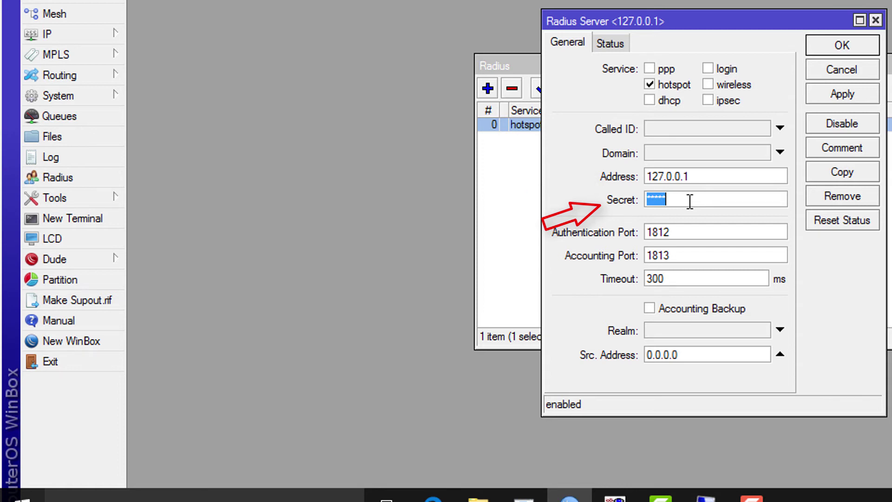
{"action": "double_click", "coordinate": [705, 177]}
{"action": "double_click", "coordinate": [691, 198]}
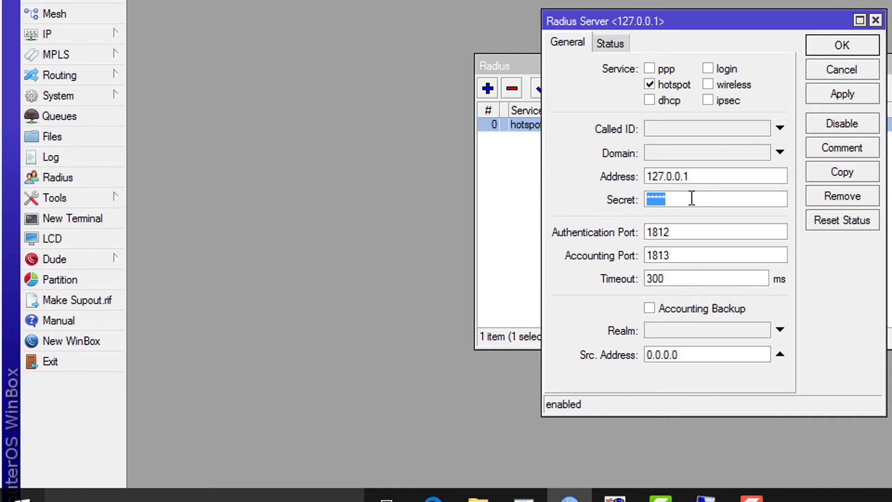
{"action": "left_click", "coordinate": [831, 46]}
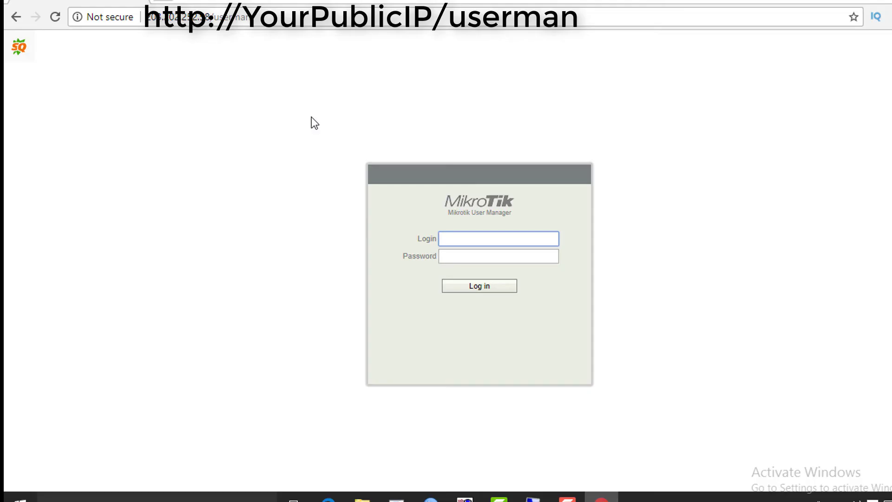
- Enter admin as the User Manager login and type the account password
{"action": "type", "text": "admin"}
{"action": "key", "text": "Tab"}
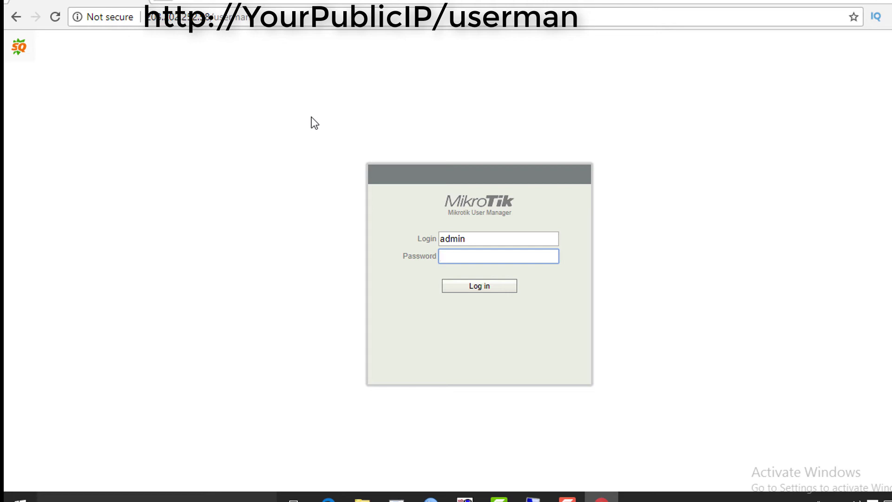
{"action": "type", "text": "•••••••••"}
- Log in, verify CCR ROUTER's IP 127.0.0.1 and shared secret, and save it
{"action": "left_click", "coordinate": [477, 286]}
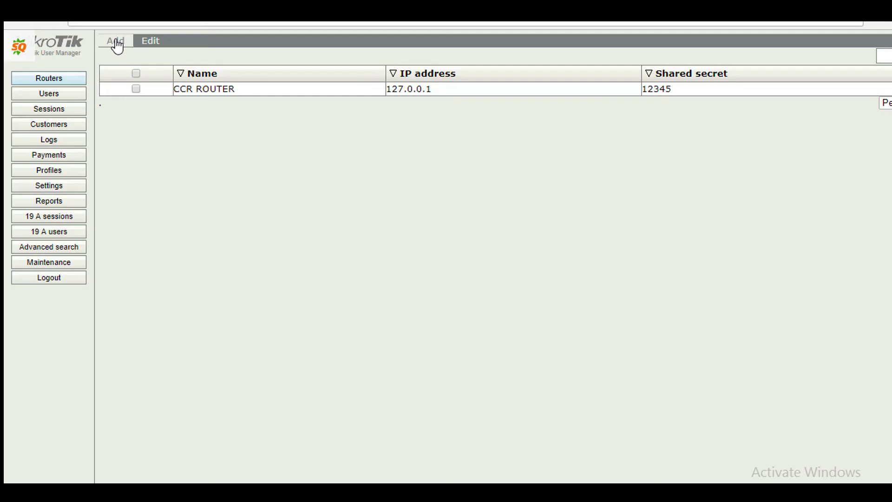
{"action": "left_click", "coordinate": [115, 43]}
{"action": "left_click", "coordinate": [117, 57]}
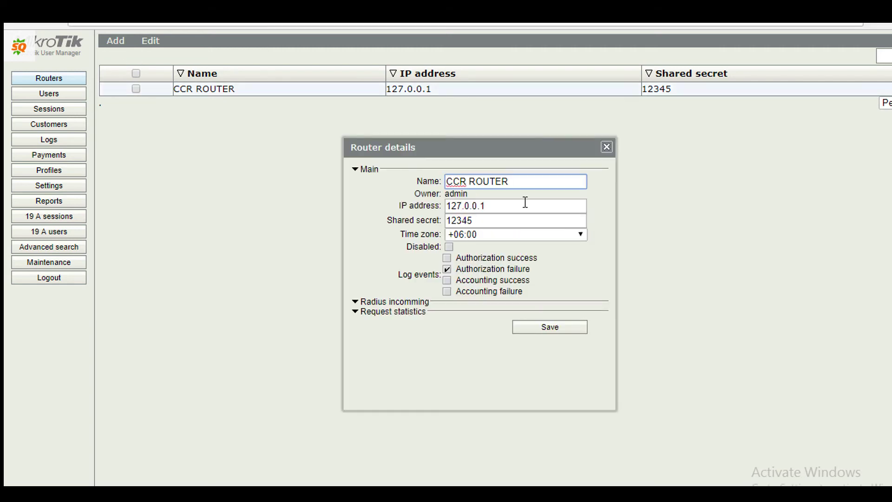
{"action": "triple_click", "coordinate": [525, 203]}
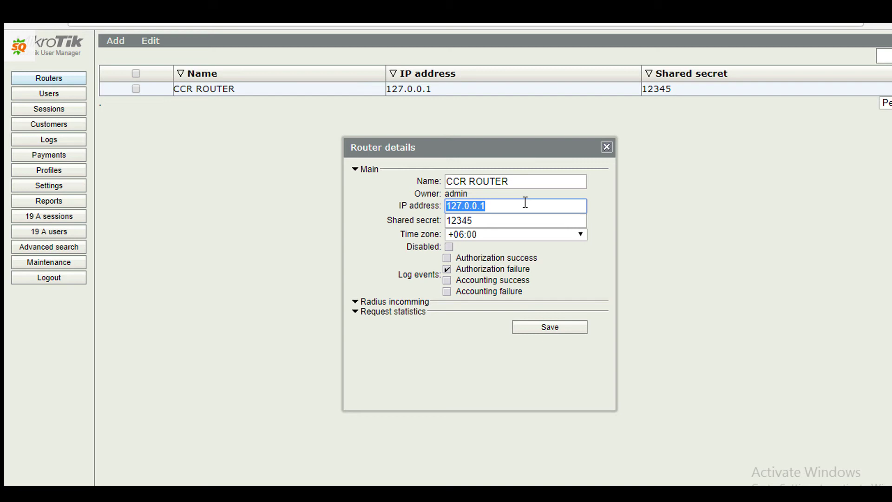
{"action": "double_click", "coordinate": [499, 222]}
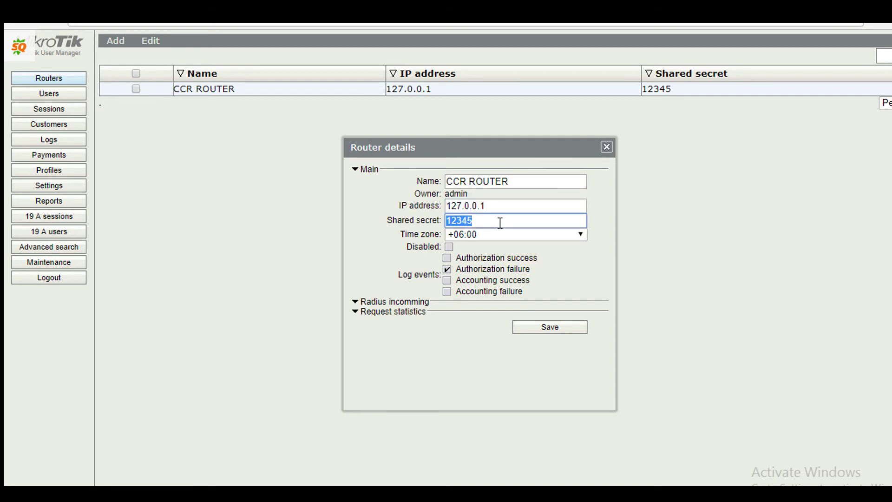
{"action": "left_click", "coordinate": [543, 328]}
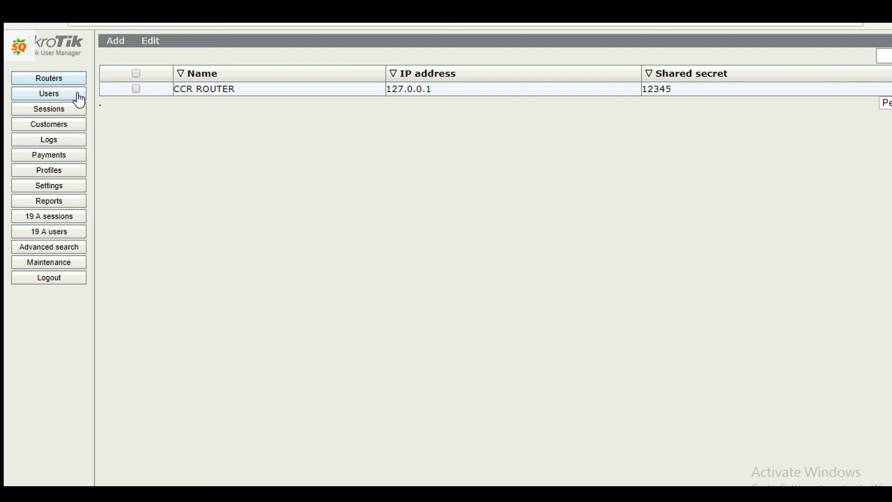
- Add a limitation named 4MBPS with 4M receive and transmit rate limits and priority 4
{"action": "left_click", "coordinate": [70, 124]}
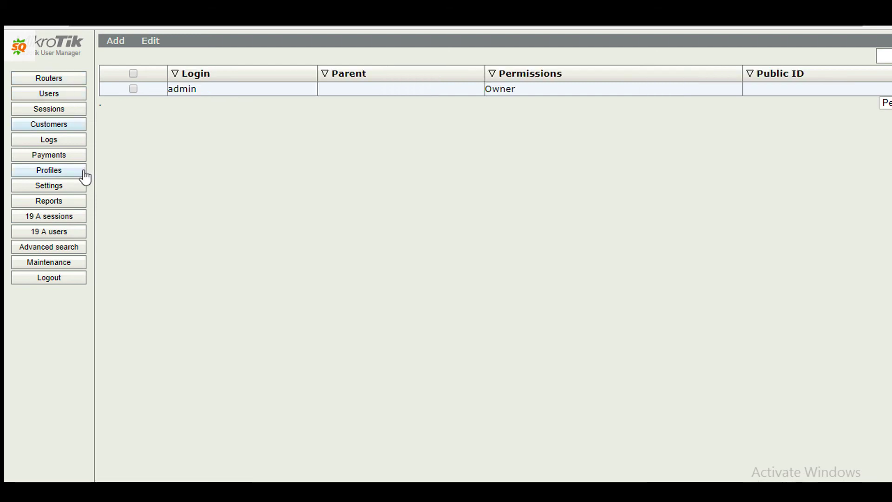
{"action": "left_click", "coordinate": [70, 176]}
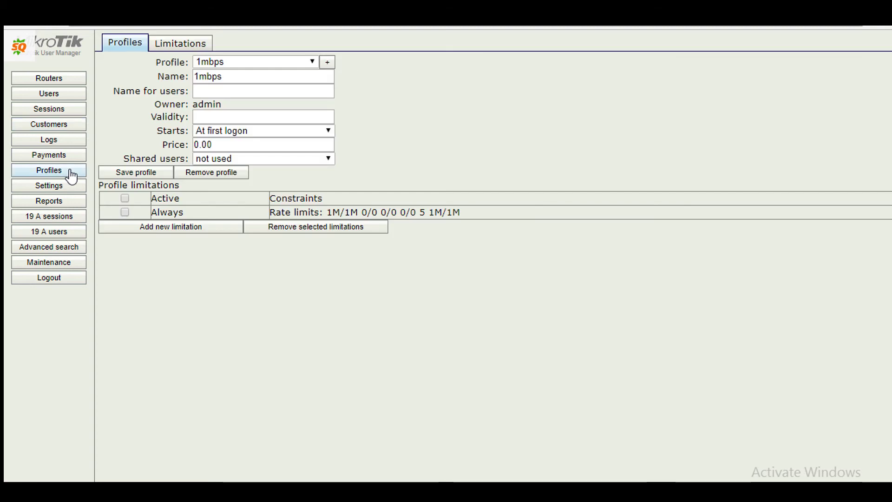
{"action": "left_click", "coordinate": [327, 63]}
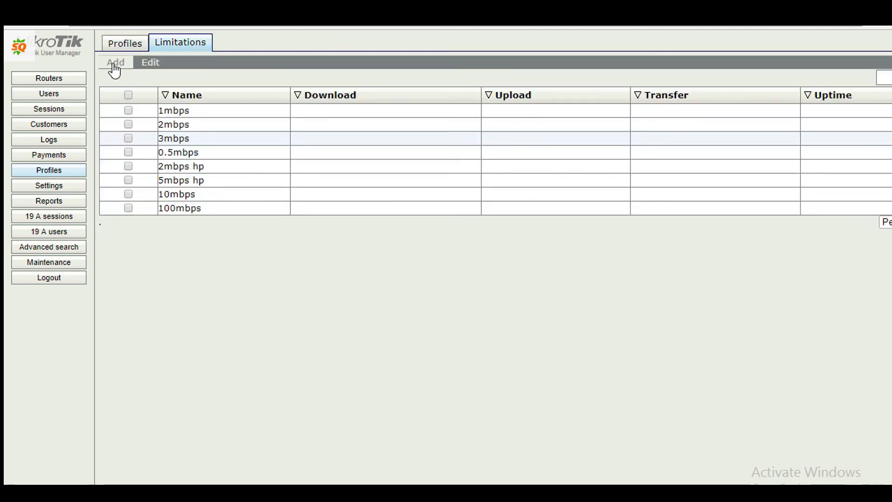
{"action": "left_click", "coordinate": [115, 69]}
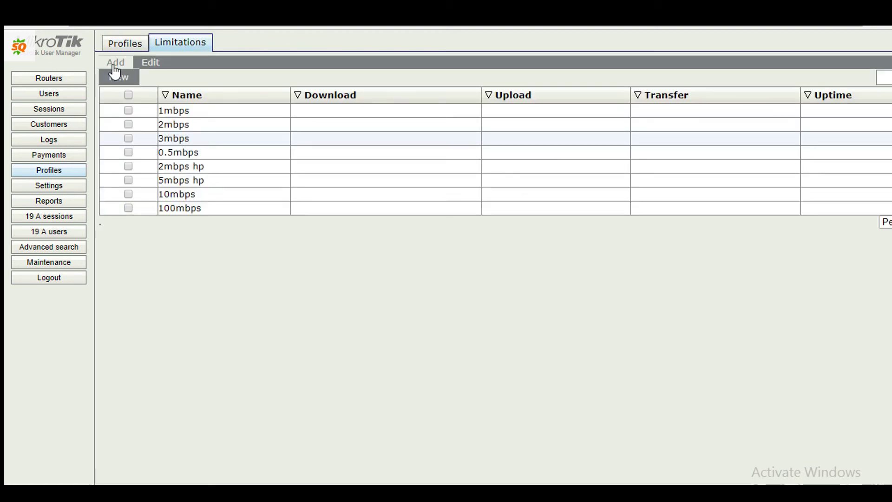
{"action": "left_click", "coordinate": [114, 79]}
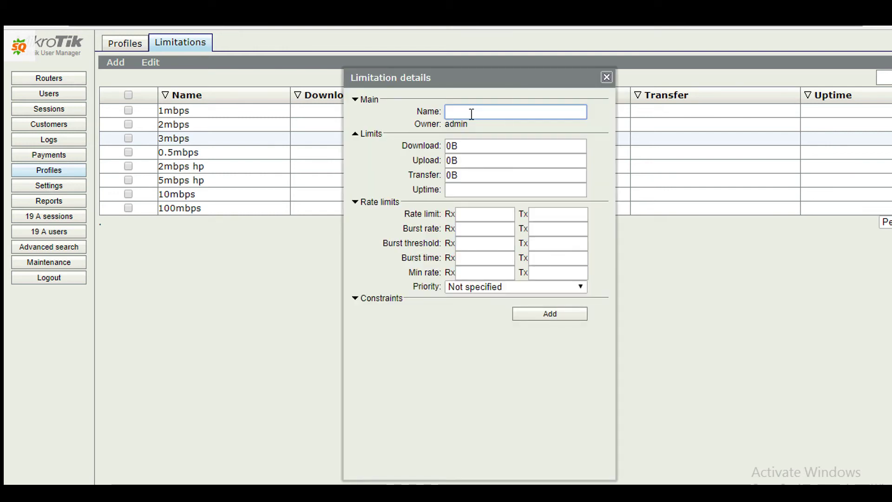
{"action": "type", "text": "4MBPS"}
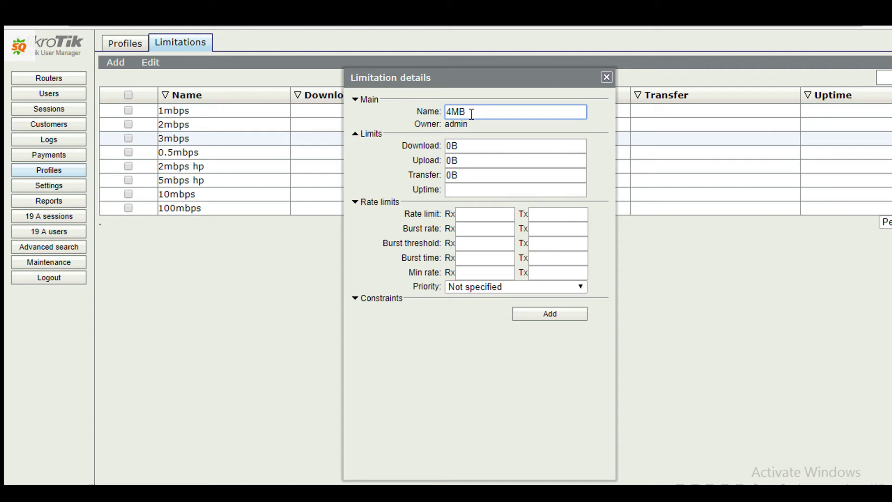
{"action": "left_click", "coordinate": [470, 213]}
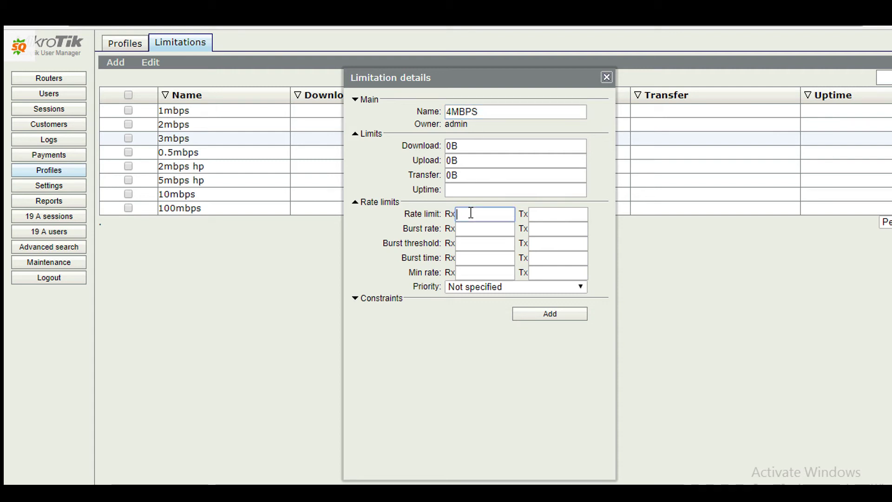
{"action": "type", "text": "4"}
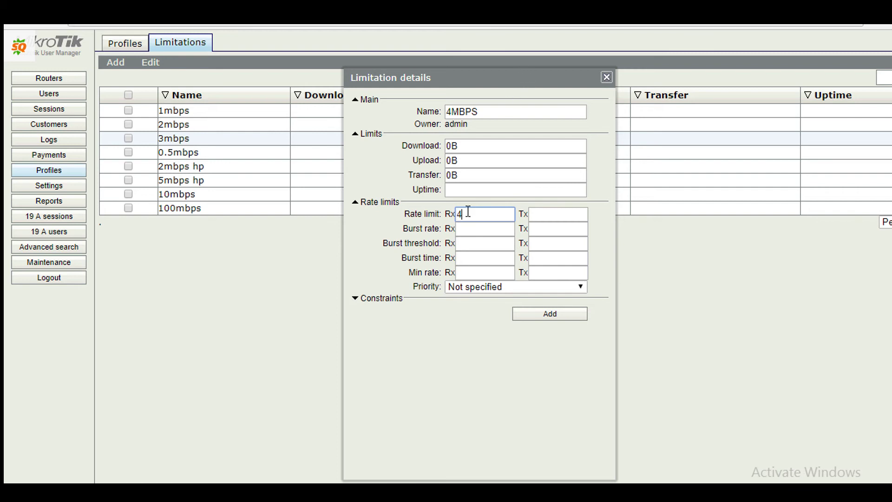
{"action": "type", "text": "M"}
{"action": "left_click", "coordinate": [545, 218]}
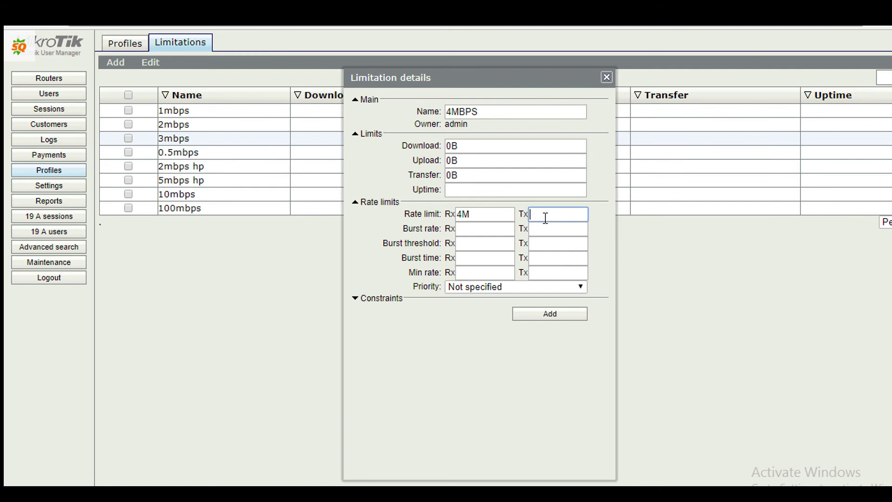
{"action": "type", "text": "4M"}
{"action": "left_click", "coordinate": [581, 287]}
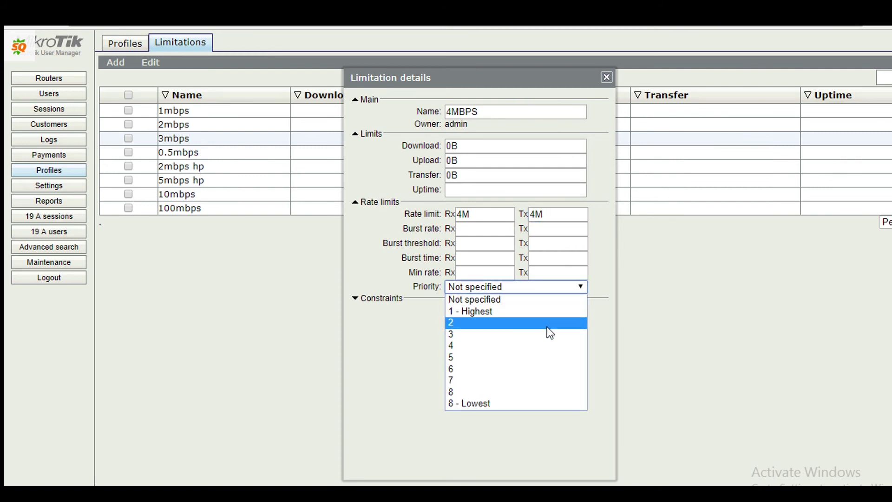
{"action": "left_click", "coordinate": [523, 349]}
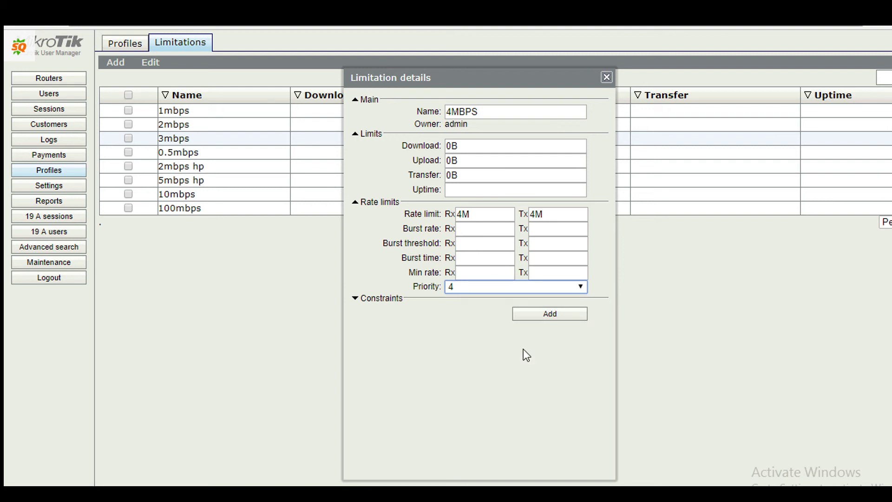
- Save the 4MBPS limitation and create a new profile named 4MBPS
{"action": "left_click", "coordinate": [542, 318]}
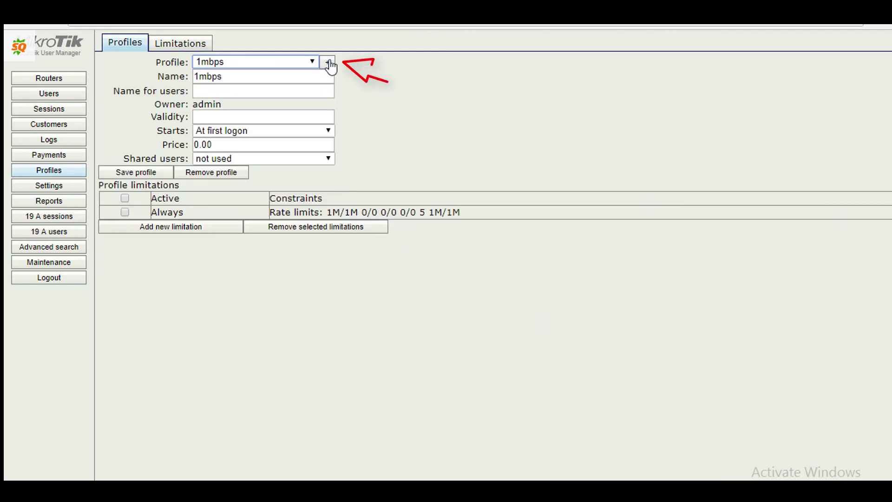
{"action": "left_click", "coordinate": [329, 63]}
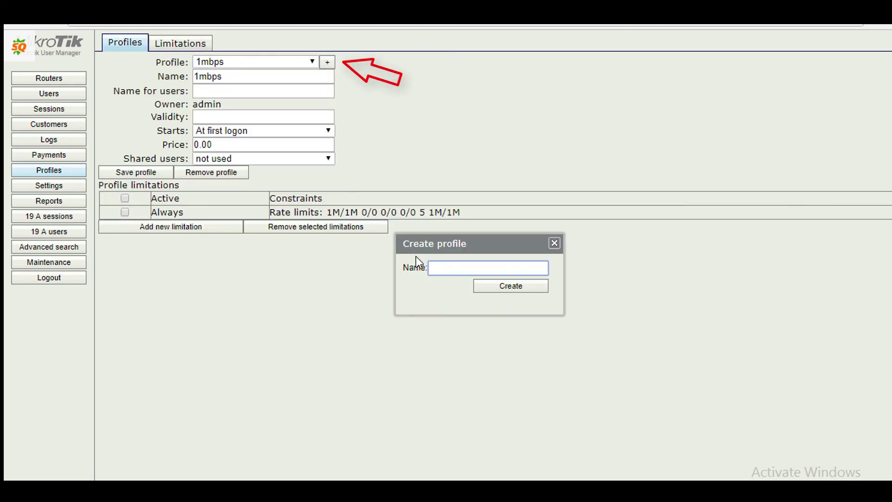
{"action": "type", "text": "4MBPS"}
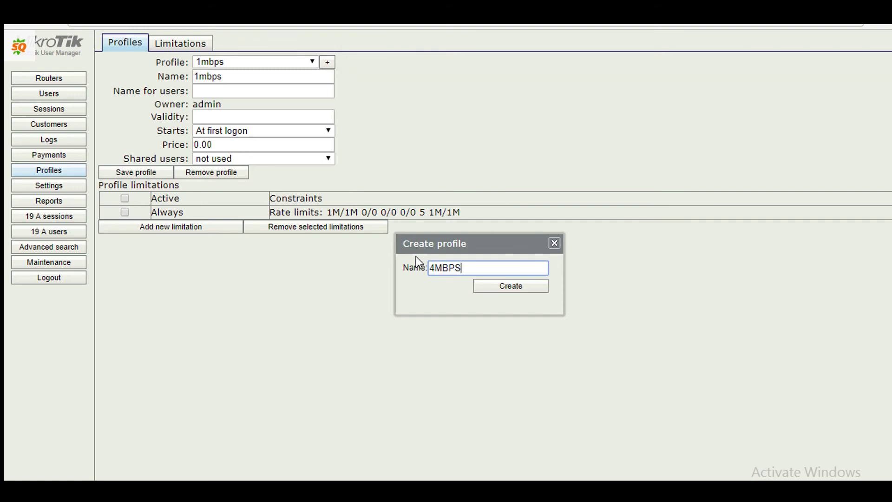
{"action": "left_click", "coordinate": [523, 288]}
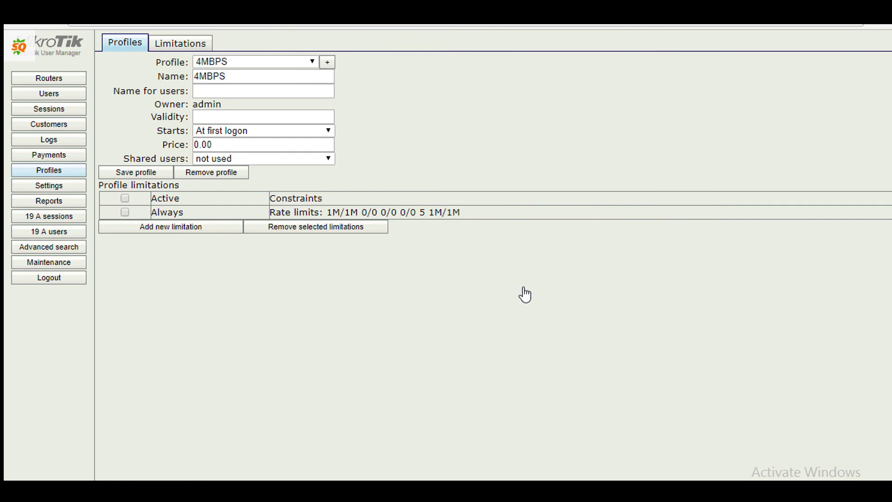
- Attach the 4MBPS limitation (4M/4M, priority 4) to the 4MBPS profile
{"action": "left_click", "coordinate": [313, 62]}
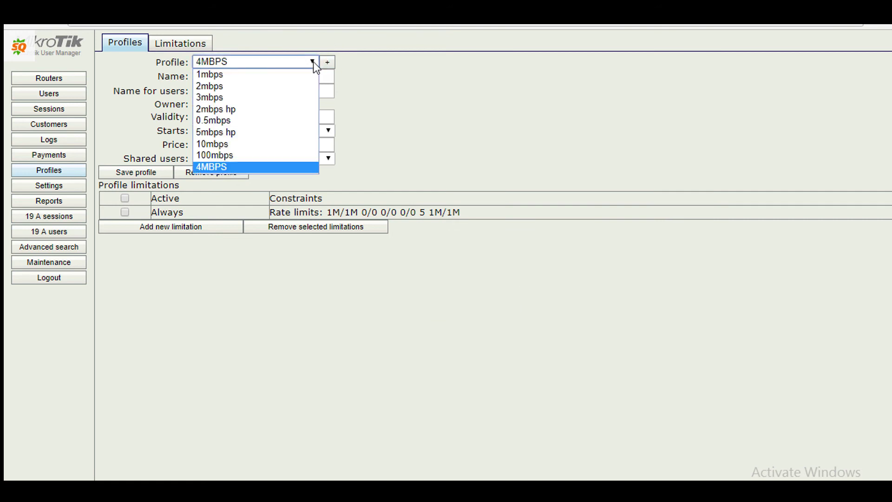
{"action": "left_click", "coordinate": [313, 62]}
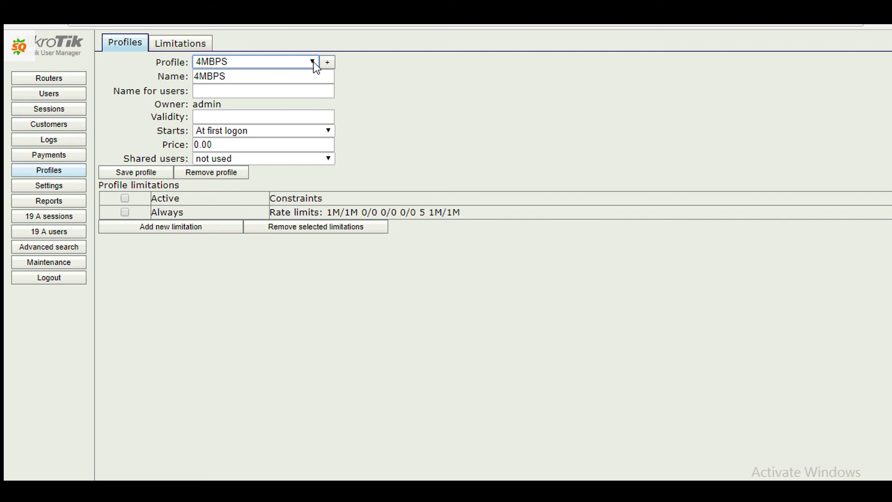
{"action": "left_click", "coordinate": [150, 233]}
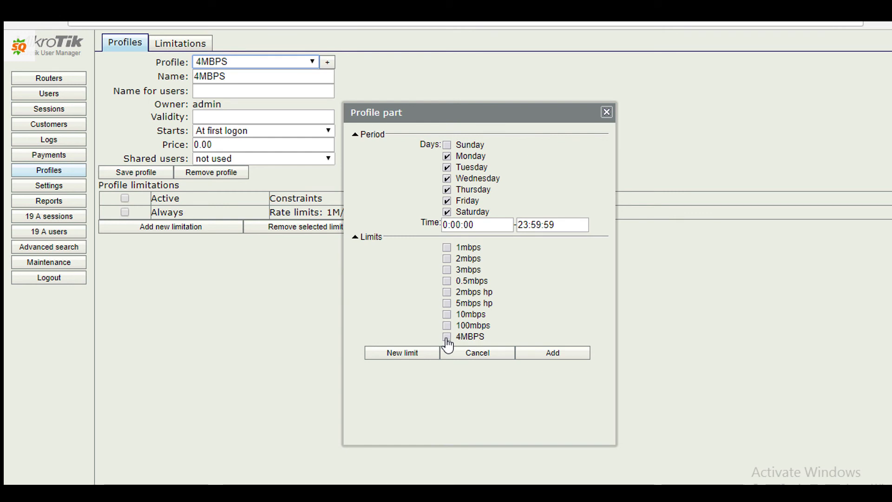
{"action": "left_click", "coordinate": [564, 357]}
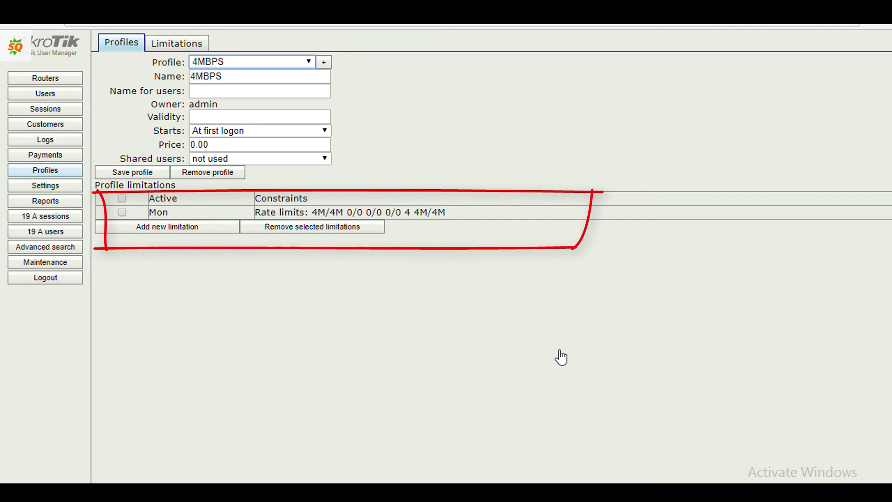
- Start a single new user named TEST and enter its password
{"action": "left_click", "coordinate": [24, 96]}
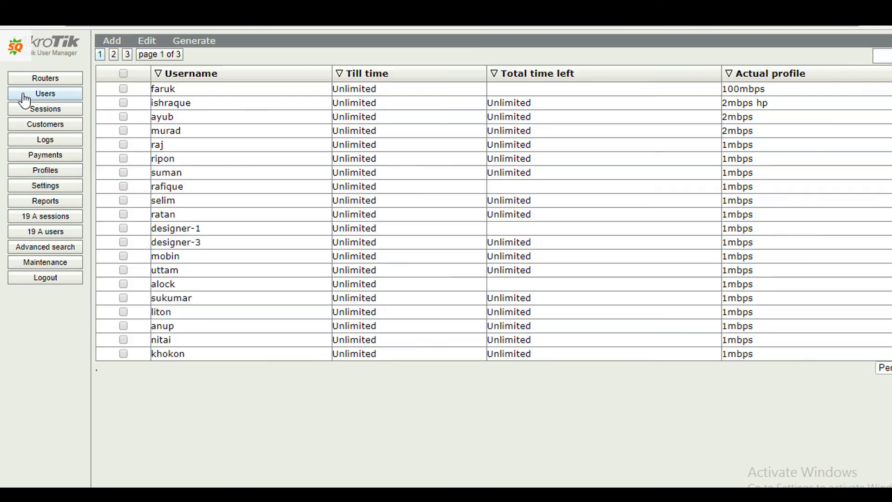
{"action": "left_click", "coordinate": [114, 46]}
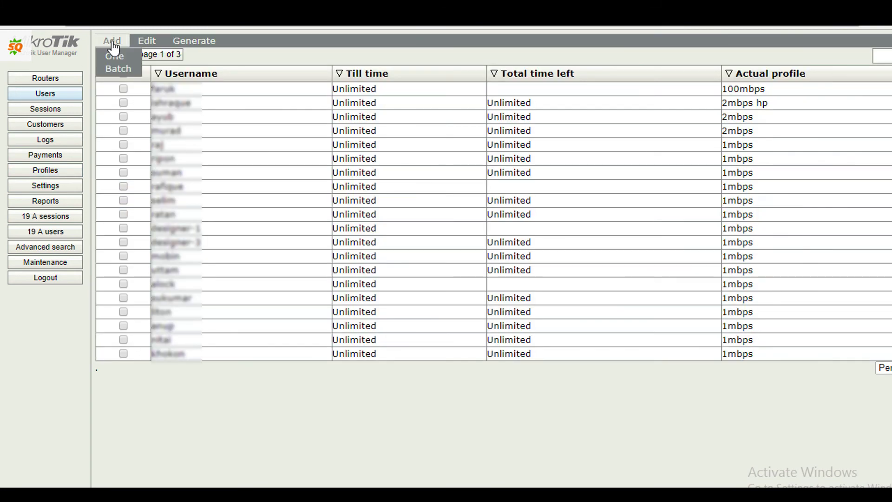
{"action": "left_click", "coordinate": [113, 56]}
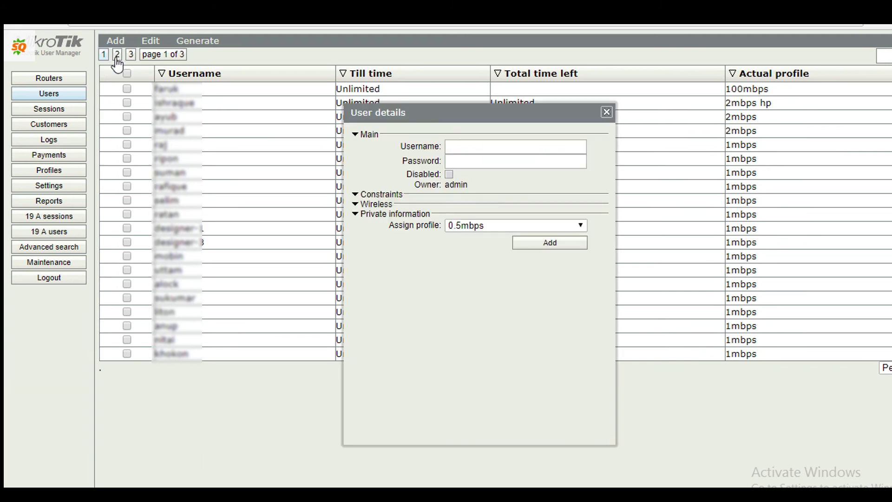
{"action": "left_click", "coordinate": [500, 145]}
{"action": "type", "text": "TEST"}
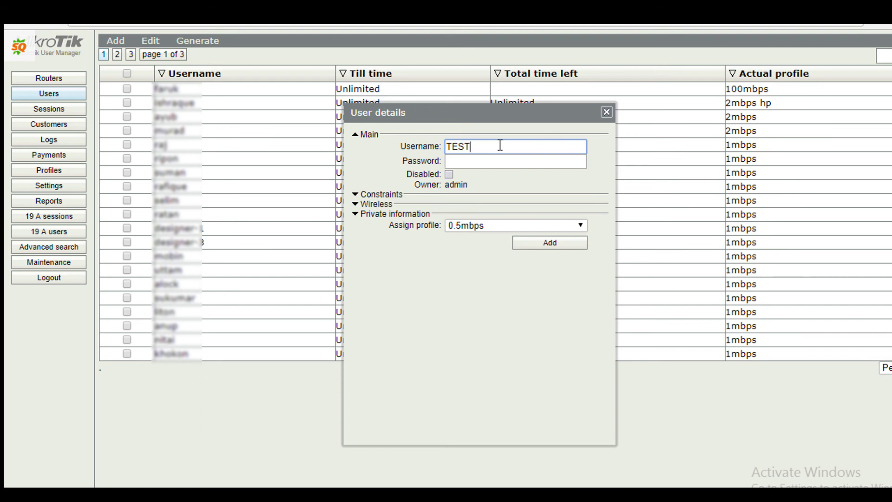
{"action": "left_click", "coordinate": [493, 166]}
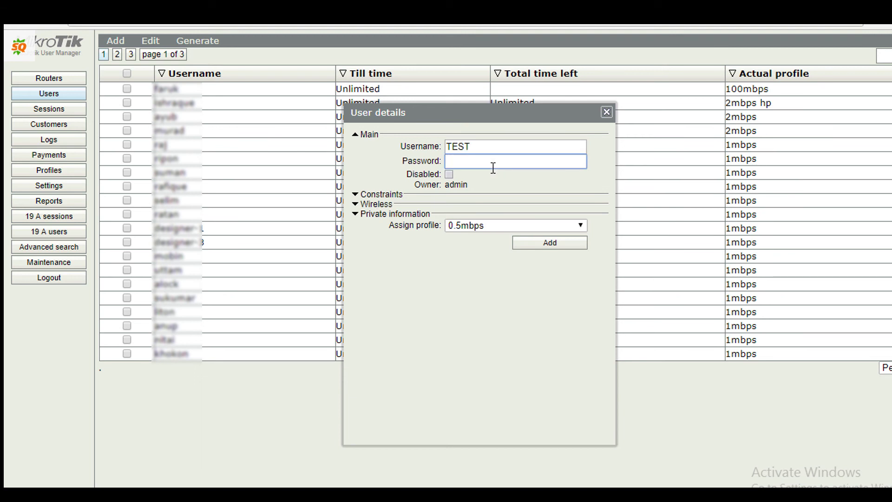
{"action": "type", "text": "TEST"}
- Assign the 4MBPS profile to the new user
{"action": "left_click", "coordinate": [581, 225]}
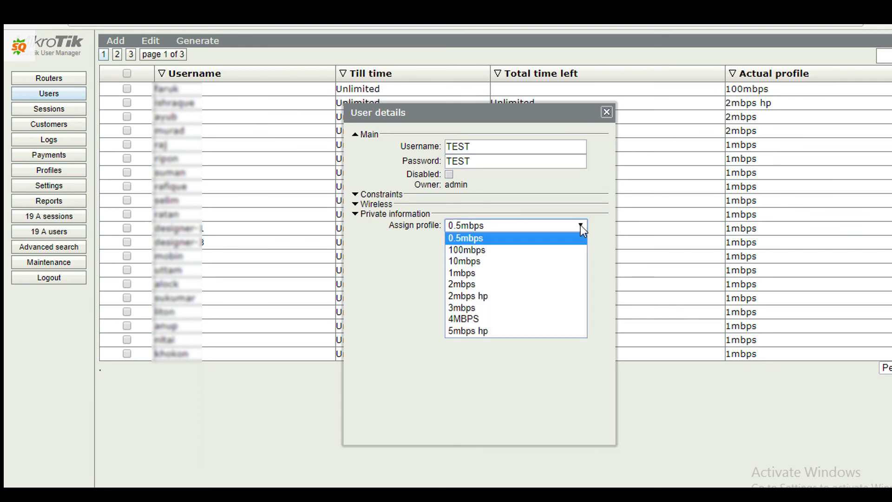
{"action": "left_click", "coordinate": [478, 319]}
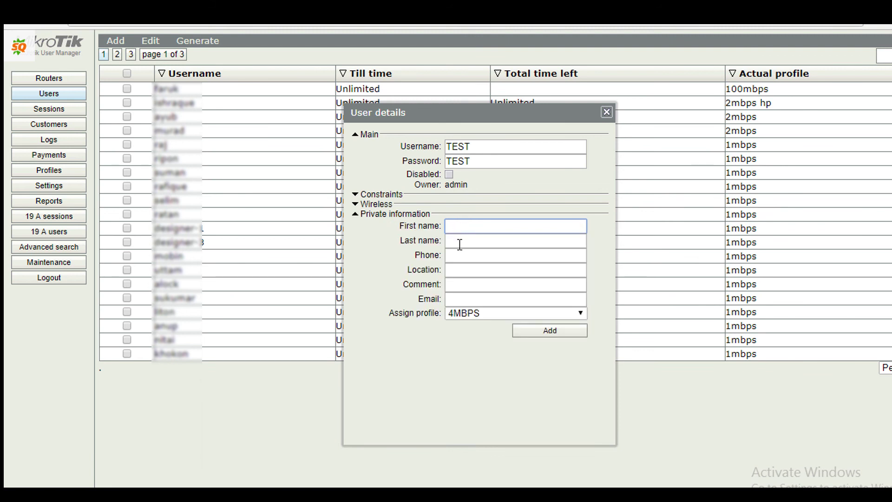
{"action": "left_click", "coordinate": [460, 244]}
{"action": "left_click", "coordinate": [458, 258]}
{"action": "left_click", "coordinate": [458, 275]}
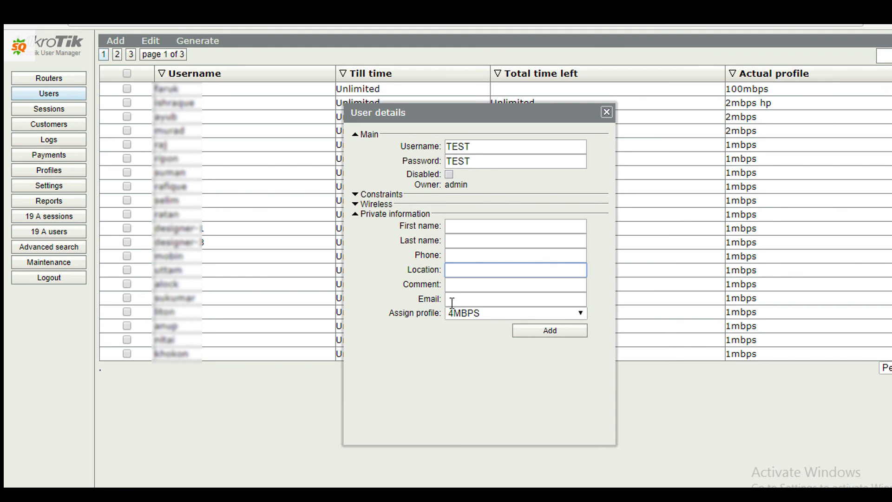
{"action": "left_click", "coordinate": [456, 299]}
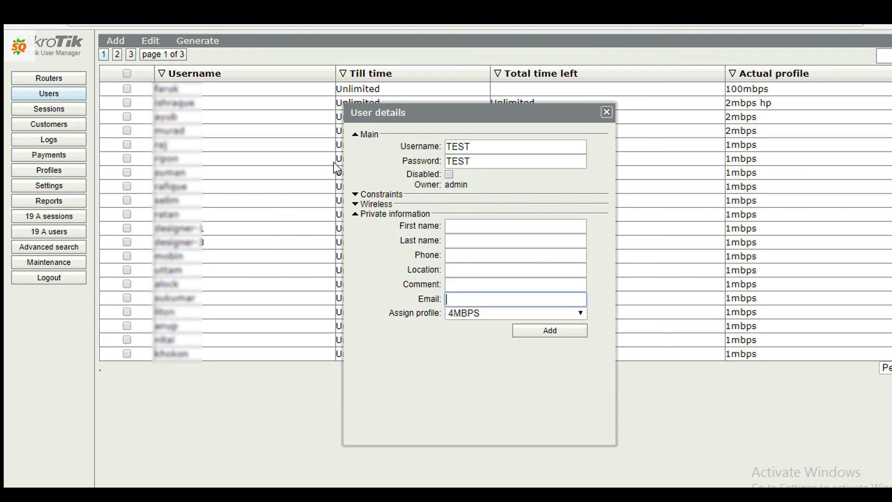
- In the constraints, bind caller ID on first use and set shared users to 2
{"action": "left_click", "coordinate": [355, 204]}
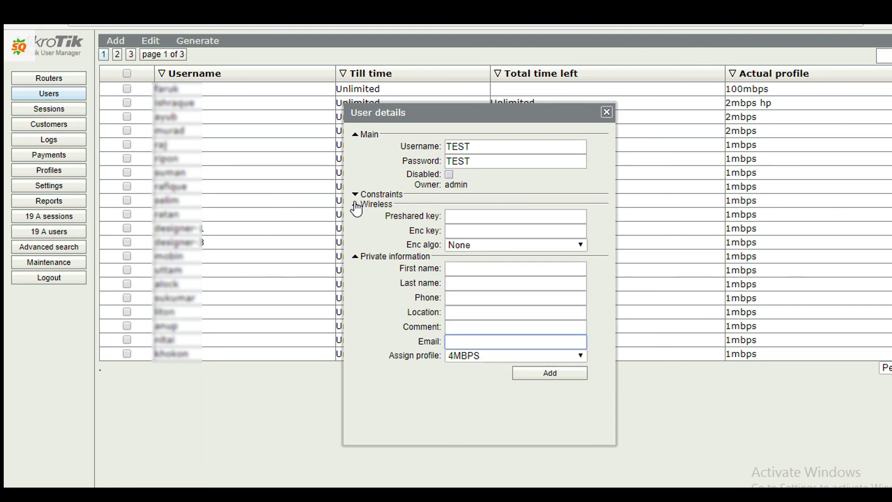
{"action": "left_click", "coordinate": [356, 195]}
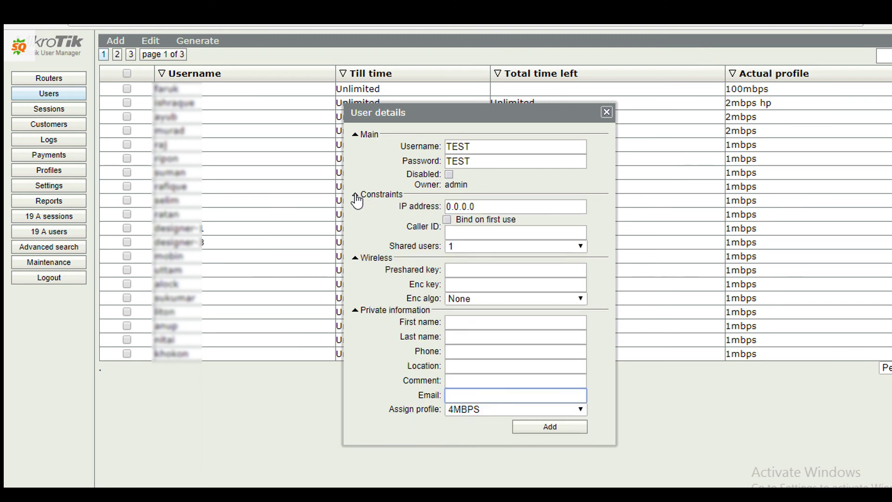
{"action": "left_click", "coordinate": [507, 206]}
{"action": "left_click", "coordinate": [489, 233]}
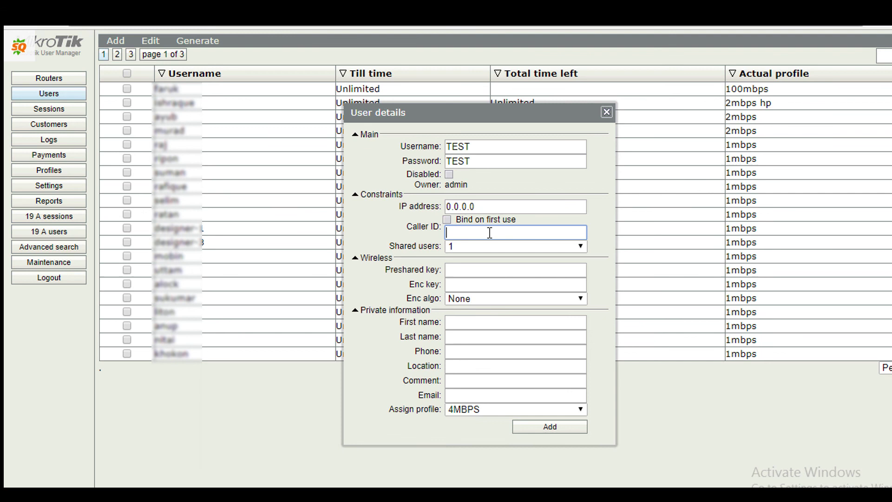
{"action": "left_click", "coordinate": [448, 221]}
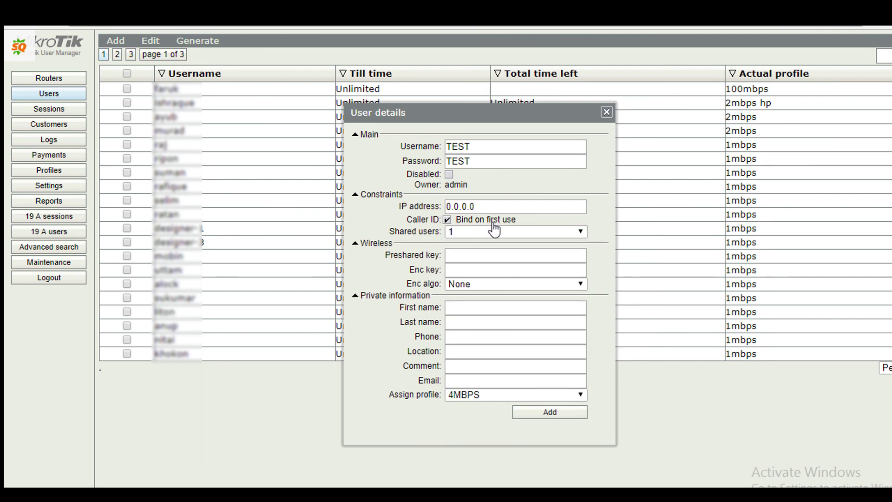
{"action": "left_click", "coordinate": [495, 207]}
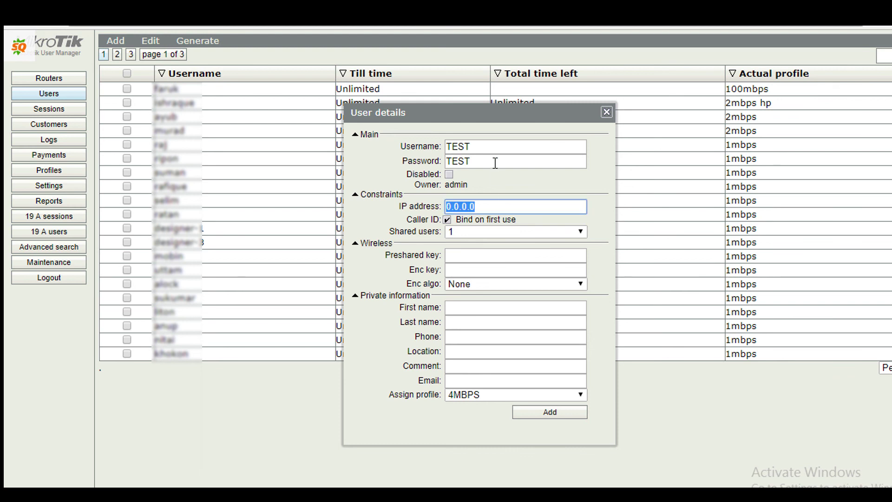
{"action": "key", "text": "Tab"}
{"action": "key", "text": "Tab"}
{"action": "key", "text": "Down"}
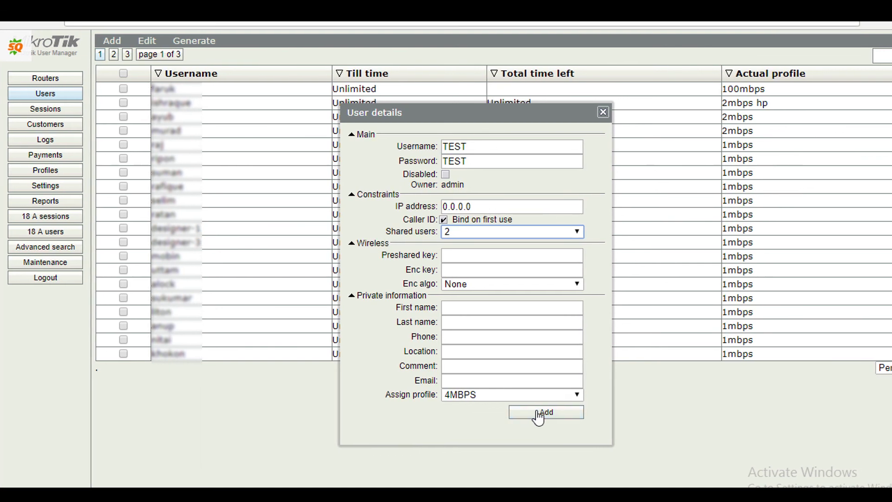
- Create the TEST user with its 4MBPS profile and constraints
{"action": "left_click", "coordinate": [538, 413]}
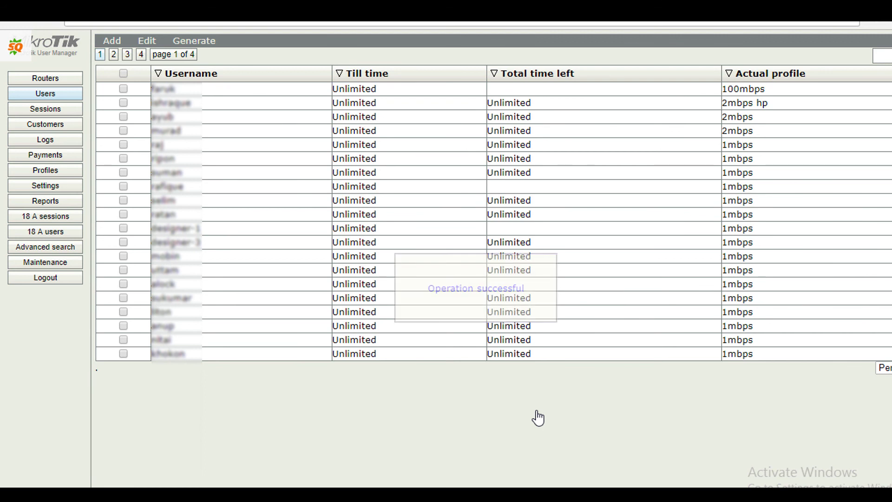